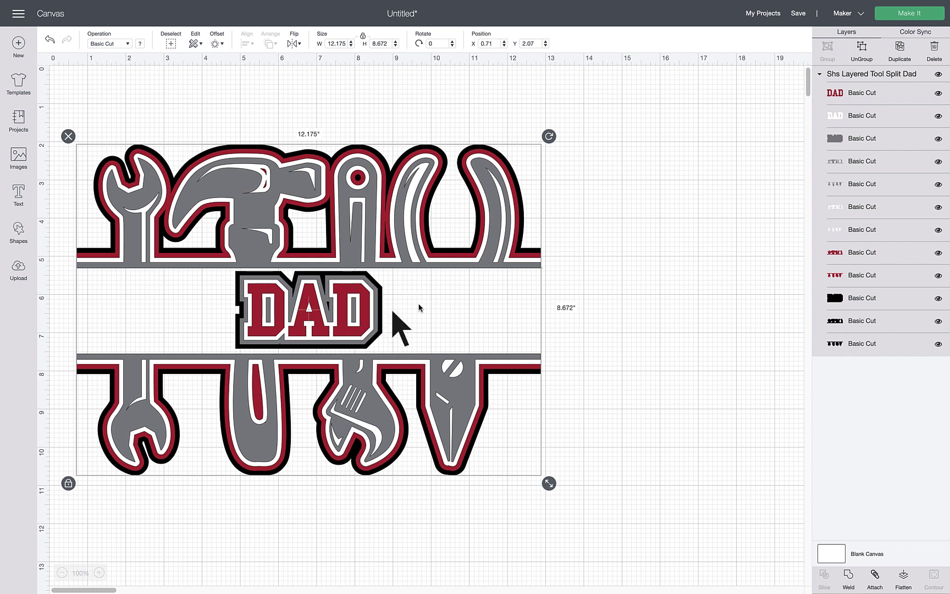
- Ungroup the Shs Layered Tool Split Dad design into its twelve separate layers
left_click(863, 48)
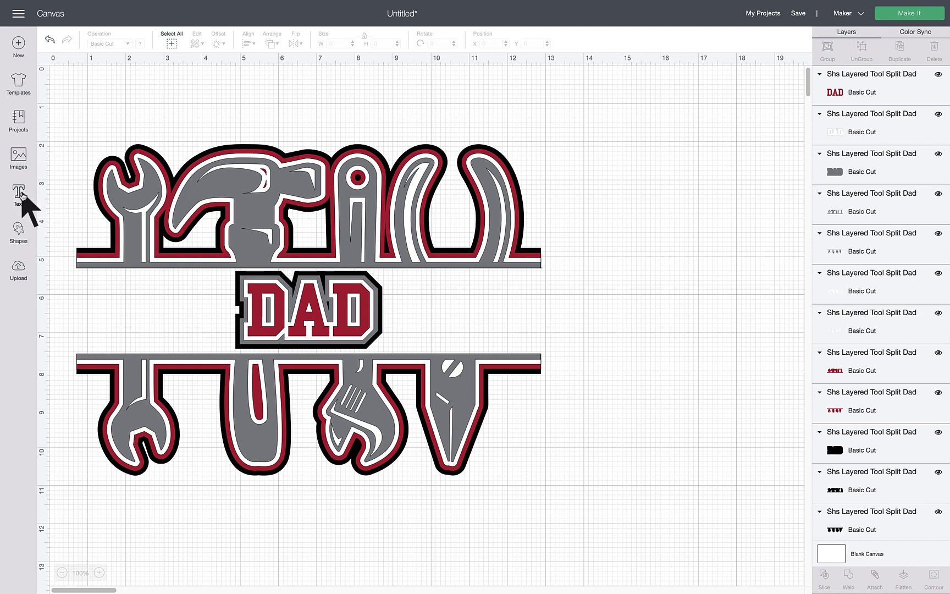
- Add a black 'DAD' text object in Sport Champs Simple and nudge it slightly right and down
left_click(19, 193)
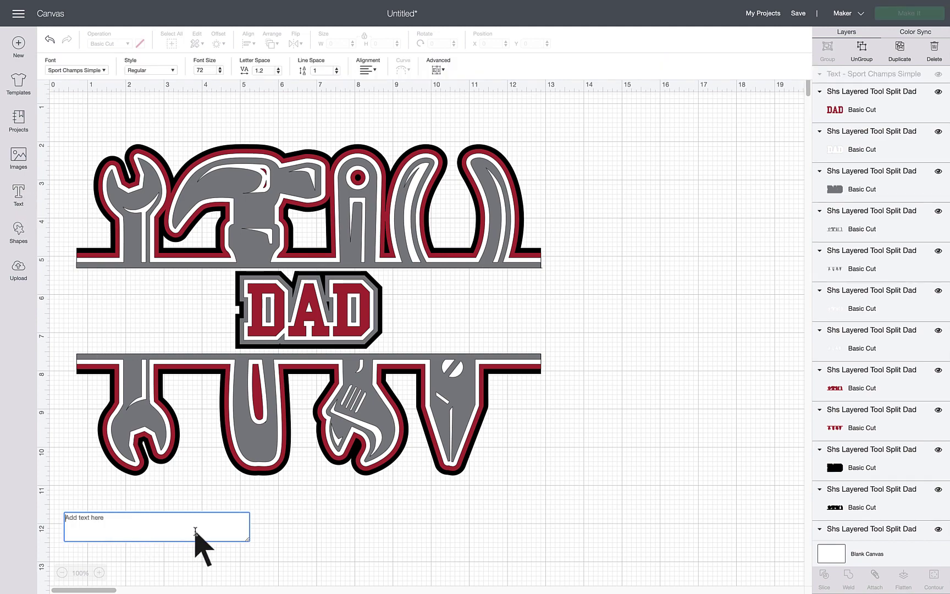
type("DAD")
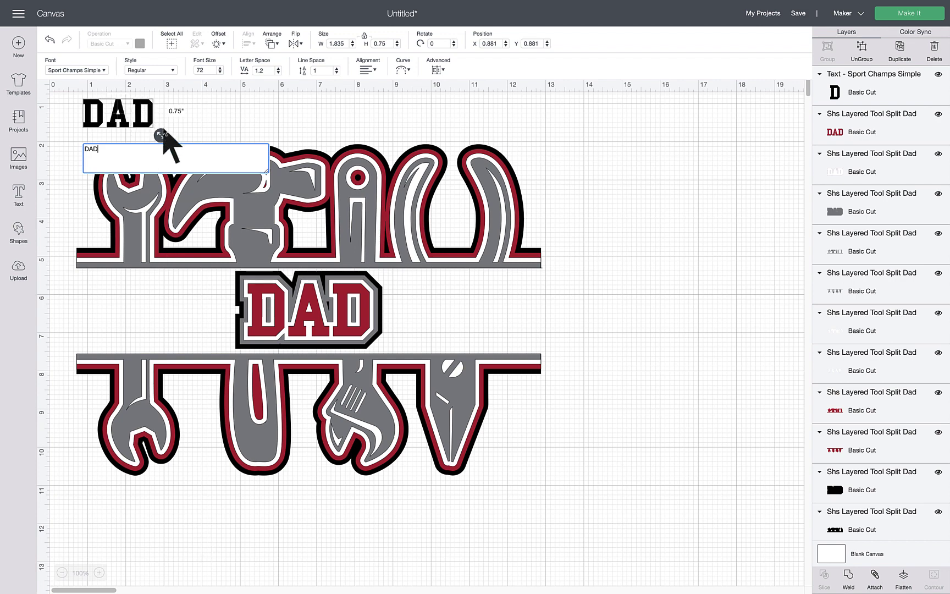
left_click(152, 114)
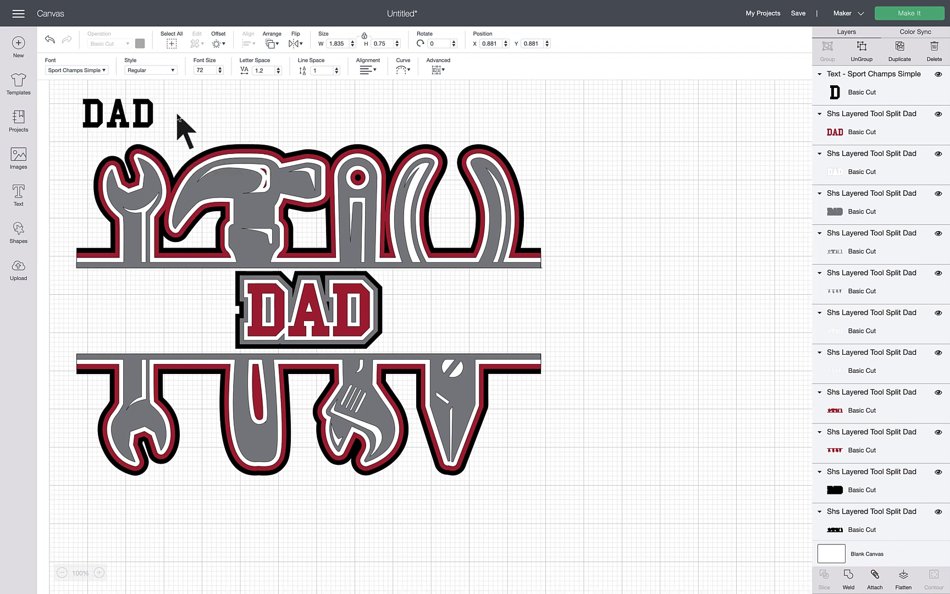
left_click(138, 116)
left_click_drag(120, 118, 156, 124)
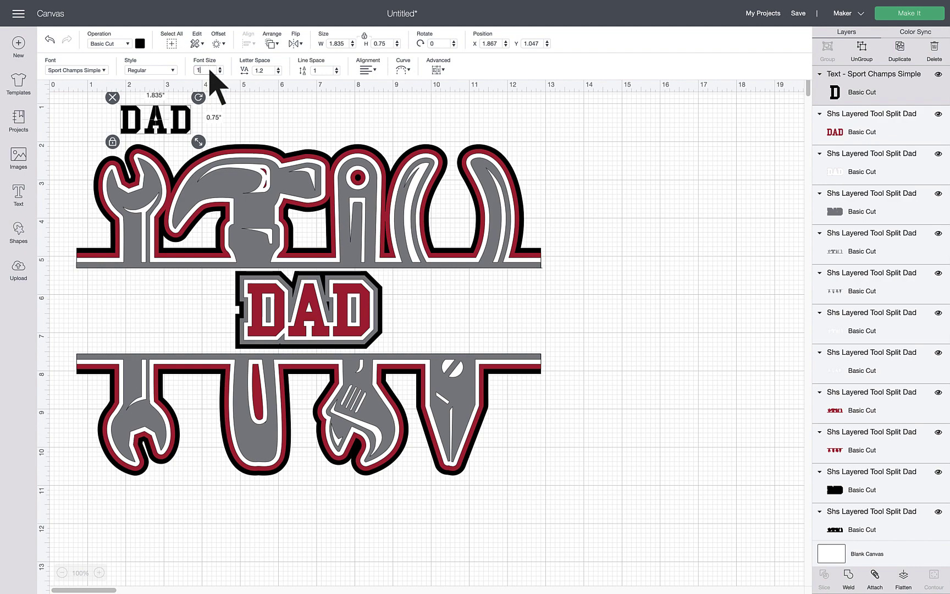
- Set DAD to font size 130 and tighten its letter spacing to 0.7 over the center DAD
key("Return")
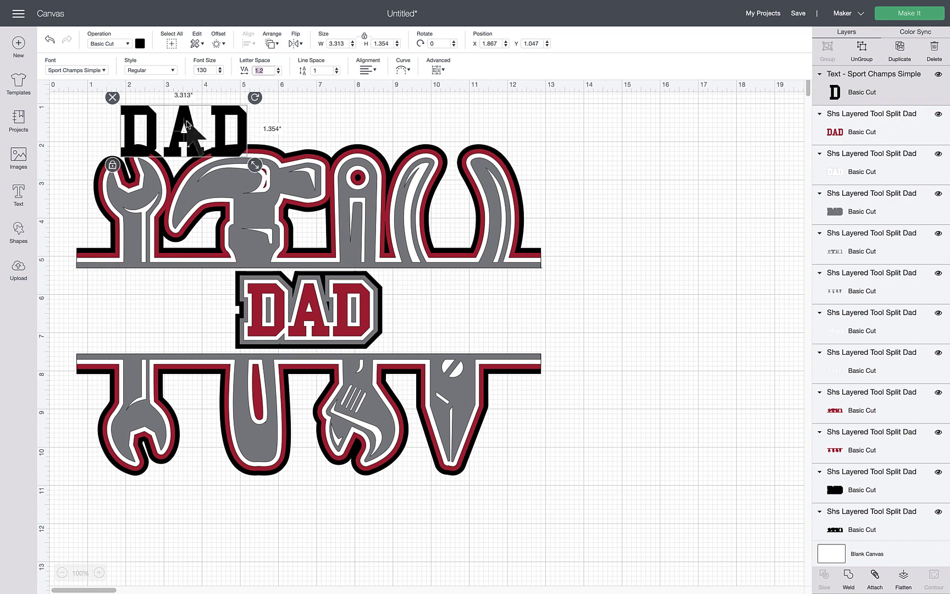
left_click_drag(181, 122, 315, 302)
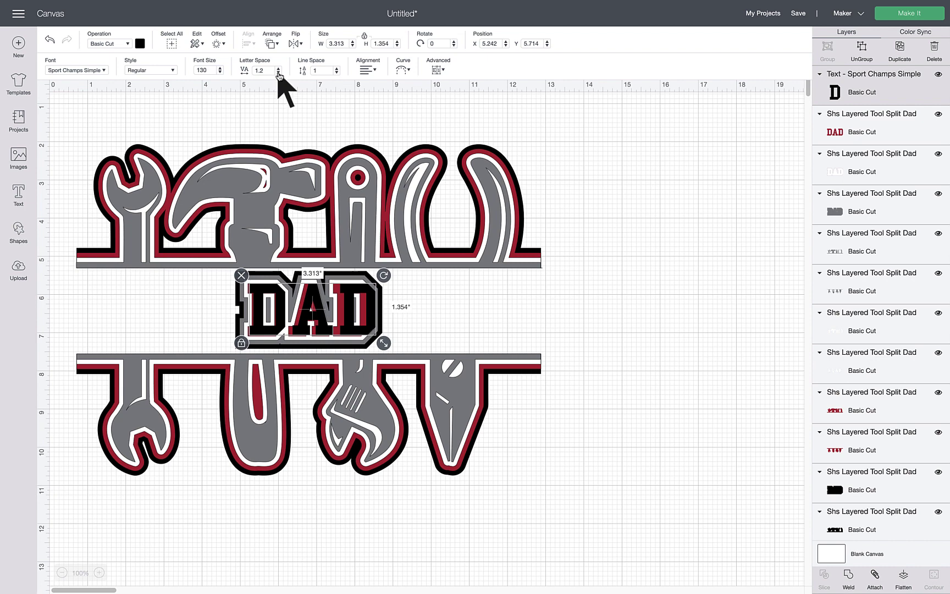
left_click(279, 73)
left_click(279, 73)
left_click(279, 73)
left_click(279, 73)
left_click(279, 74)
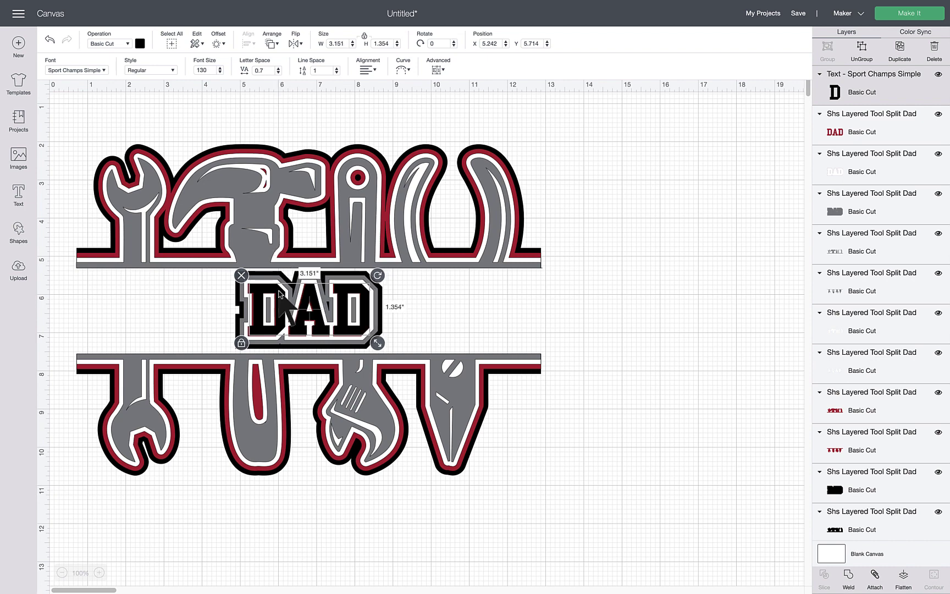
left_click_drag(279, 292, 278, 294)
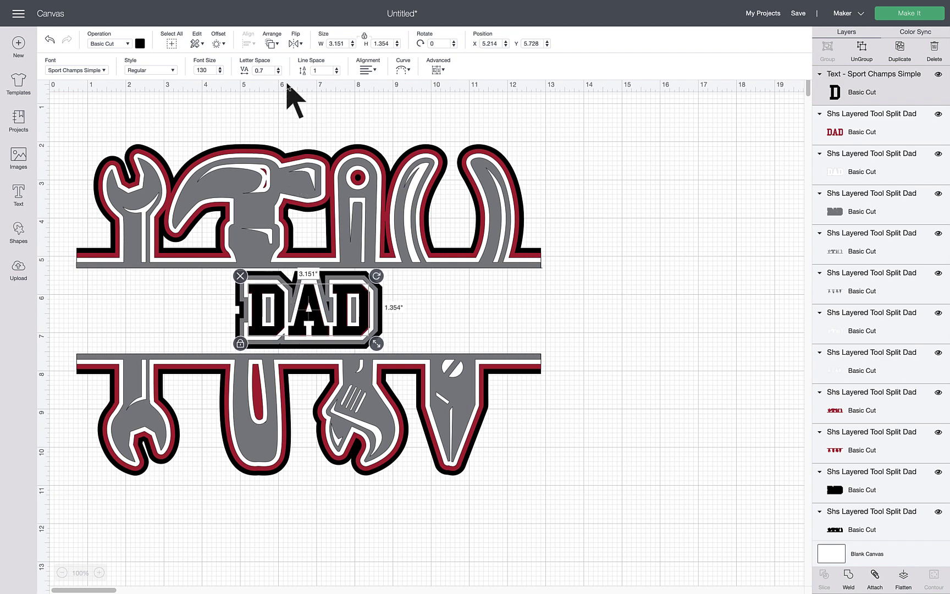
- Widen DAD's letter spacing to 0.8 and move it right of the tool design
left_click(279, 68)
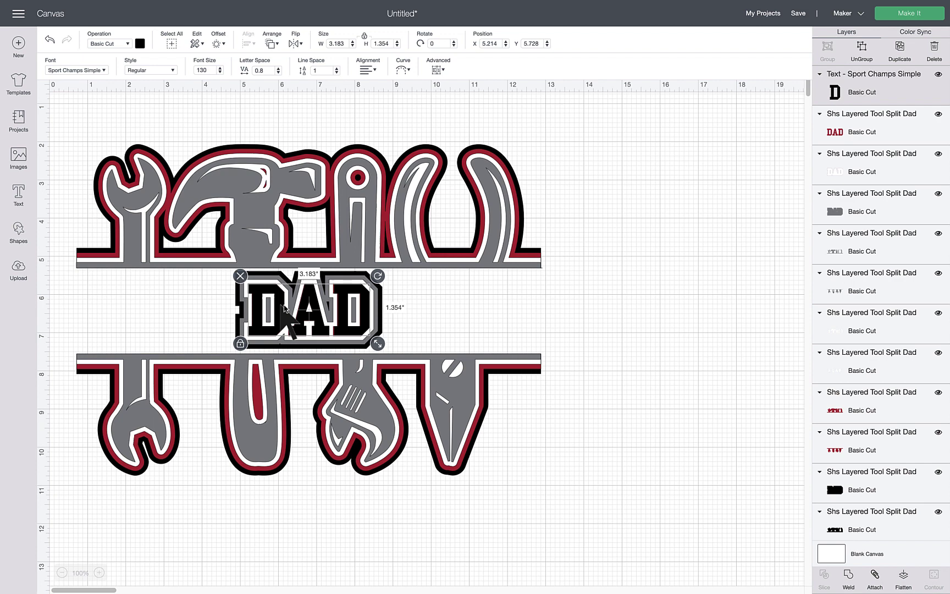
left_click_drag(322, 316, 566, 316)
scroll(563, 318, "right", 3)
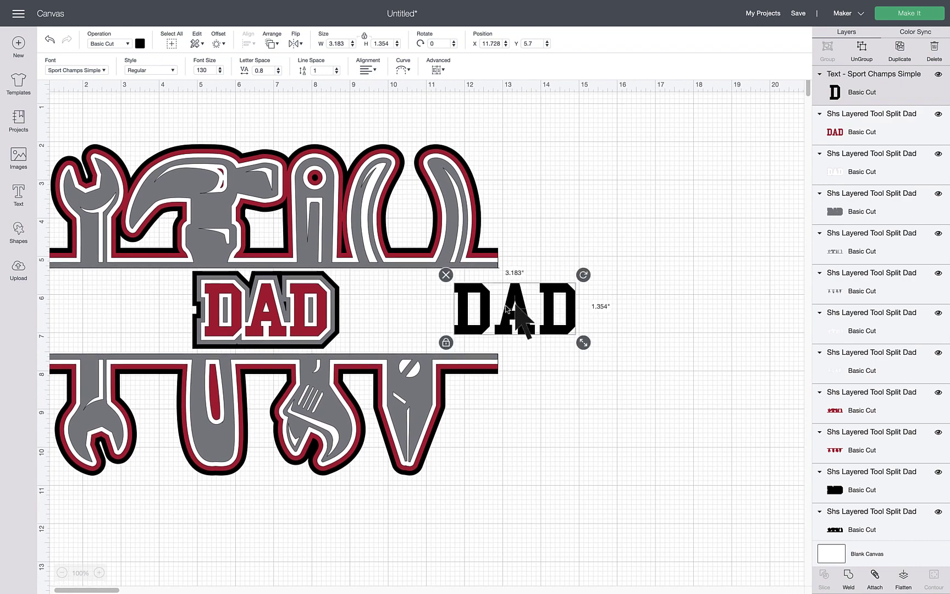
- Color the DAD text dark red and weld its letters into one Weld Result layer
left_click(139, 45)
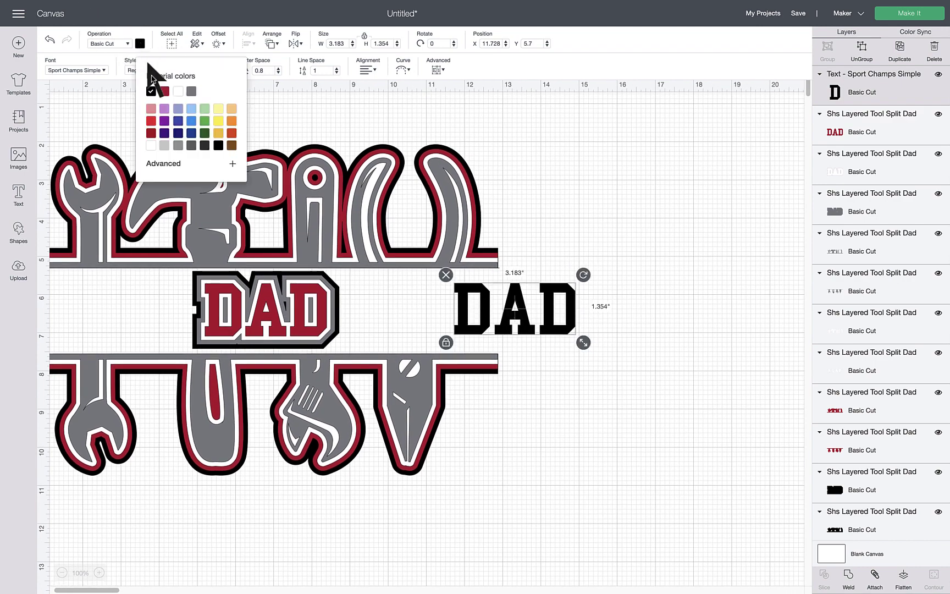
left_click(152, 134)
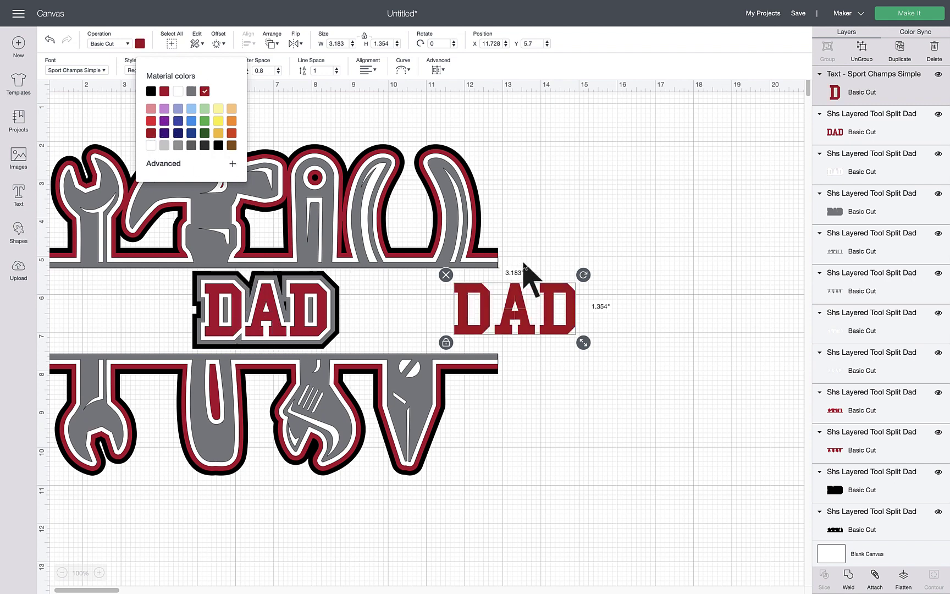
left_click(642, 227)
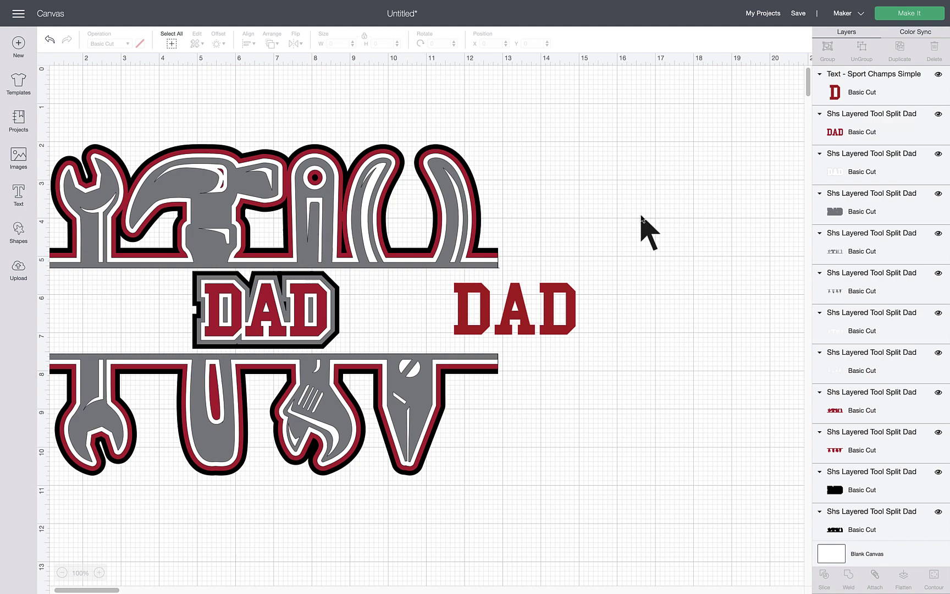
left_click(512, 310)
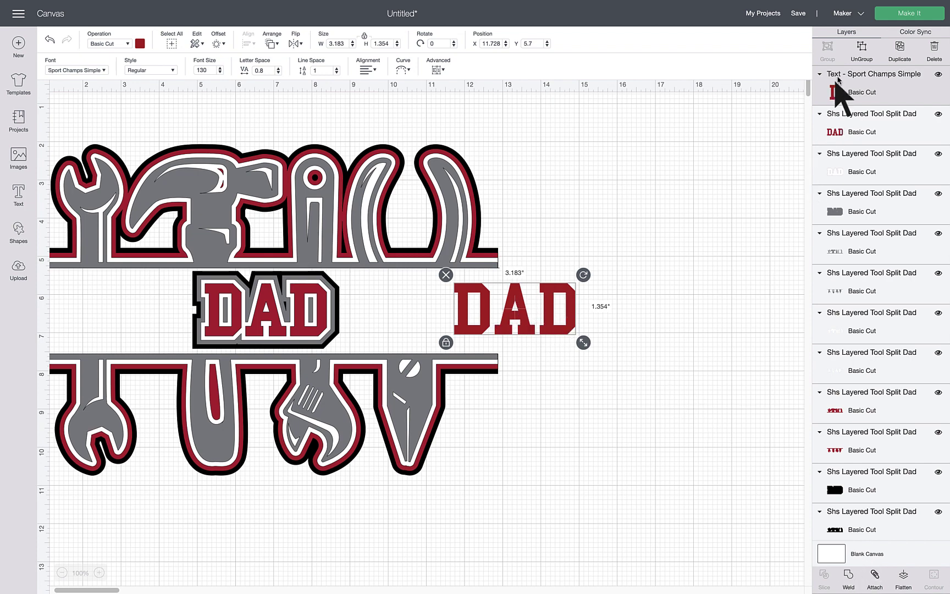
left_click(848, 576)
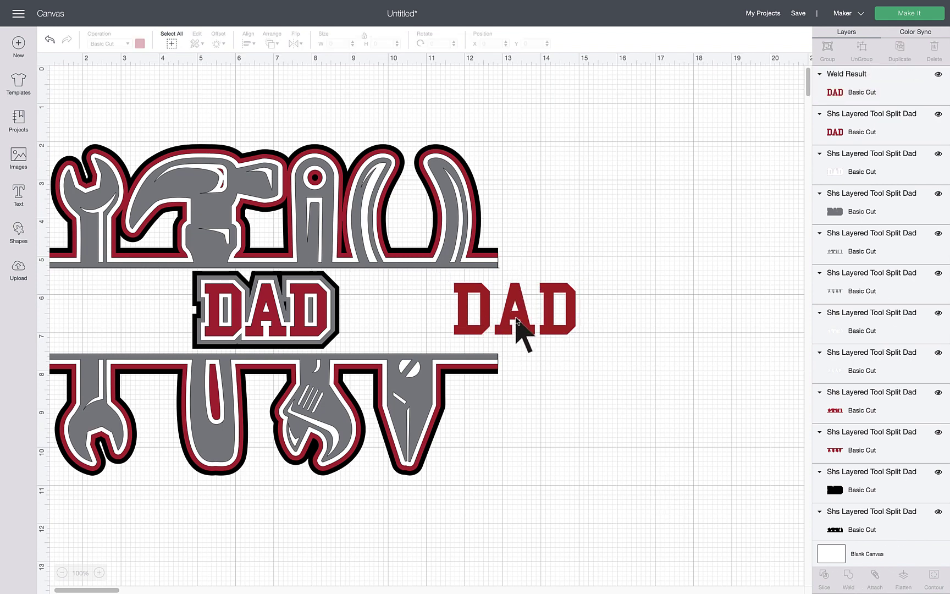
- Outline the welded red DAD with a black 0.12 in offset using square corners
left_click(548, 312)
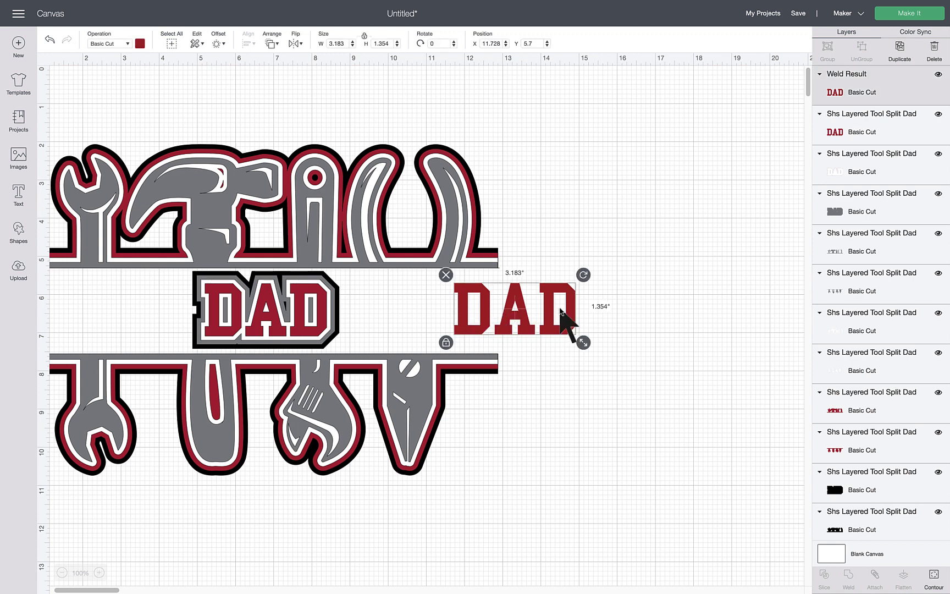
left_click(218, 45)
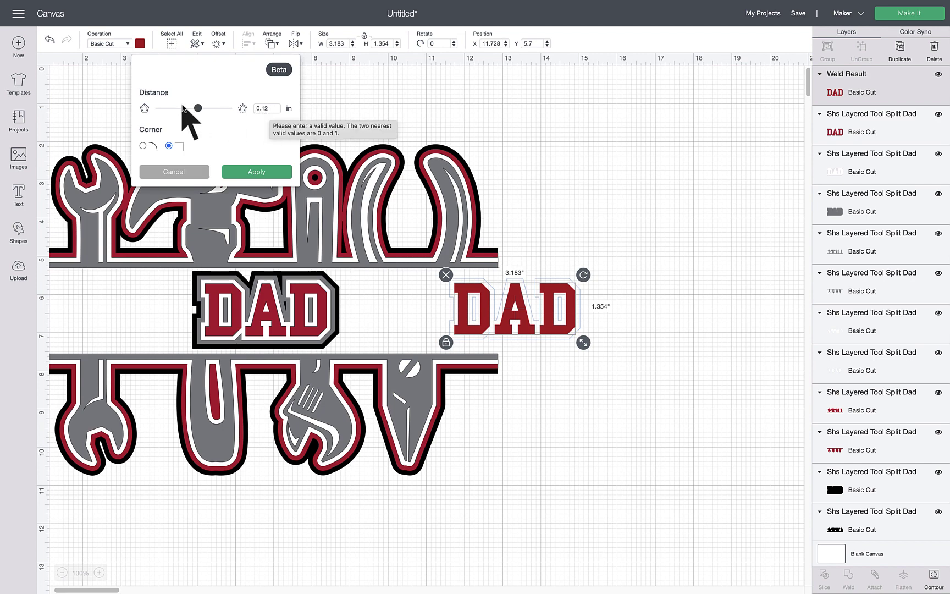
mouse_move(198, 109)
left_mouse_down()
mouse_move(179, 111)
mouse_move(220, 111)
mouse_move(185, 111)
mouse_move(209, 113)
left_mouse_up()
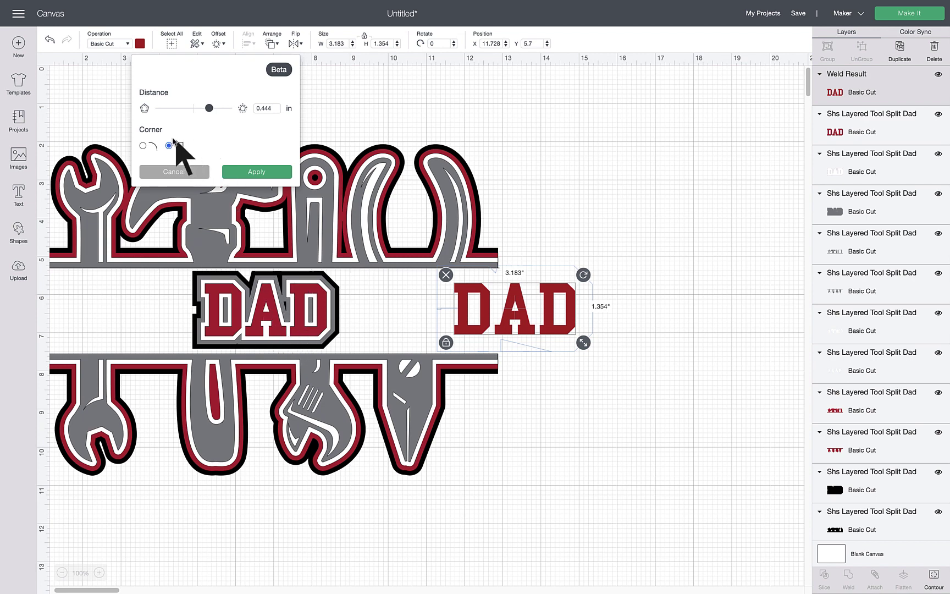
left_click(273, 108)
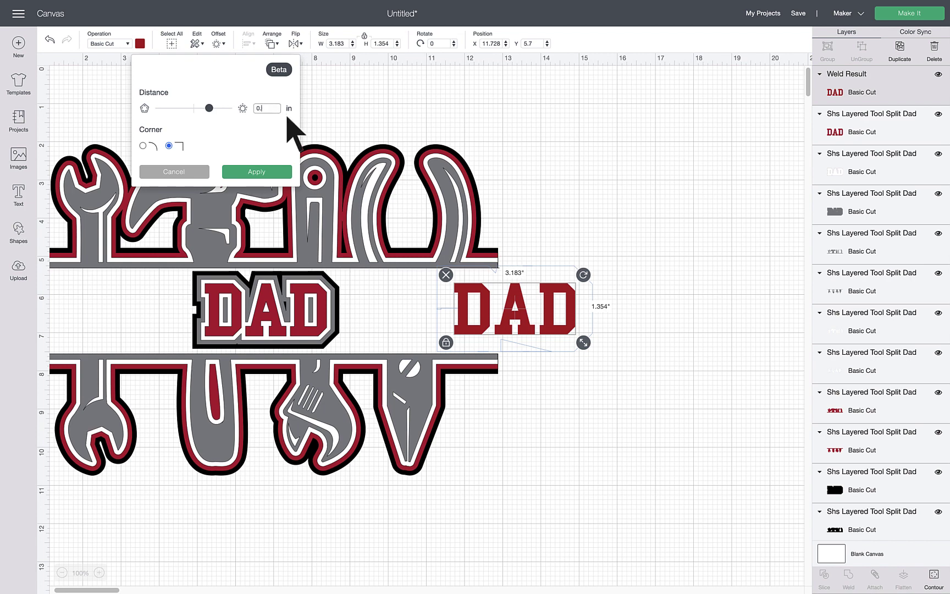
left_click(274, 172)
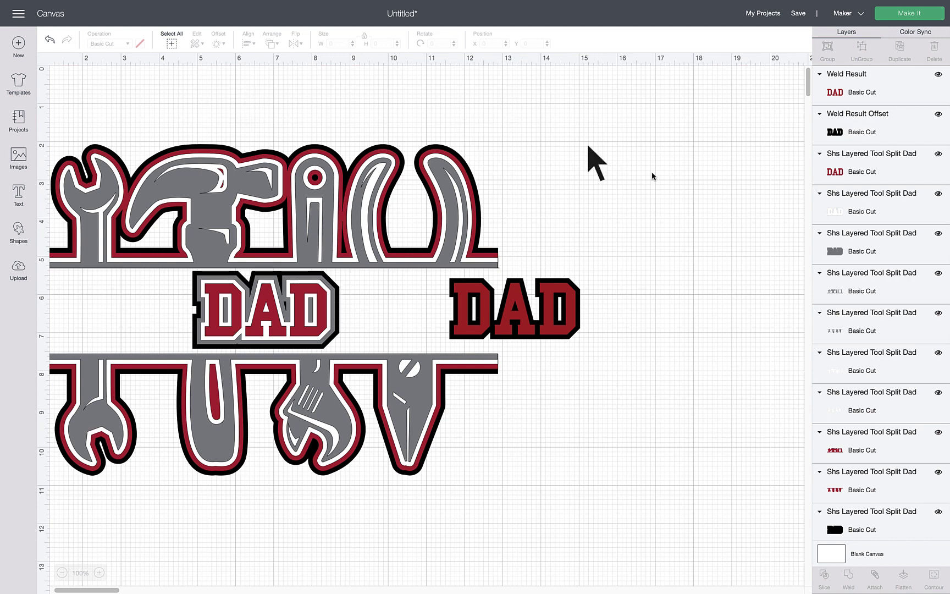
- Add a grey offset around the black outline, then an outermost black offset around the grey
left_click(906, 121)
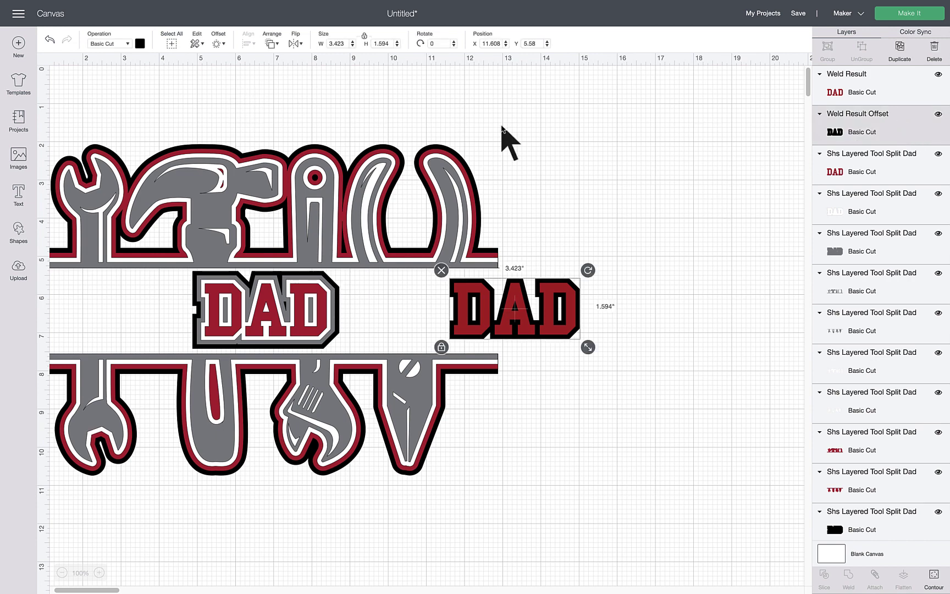
left_click(218, 43)
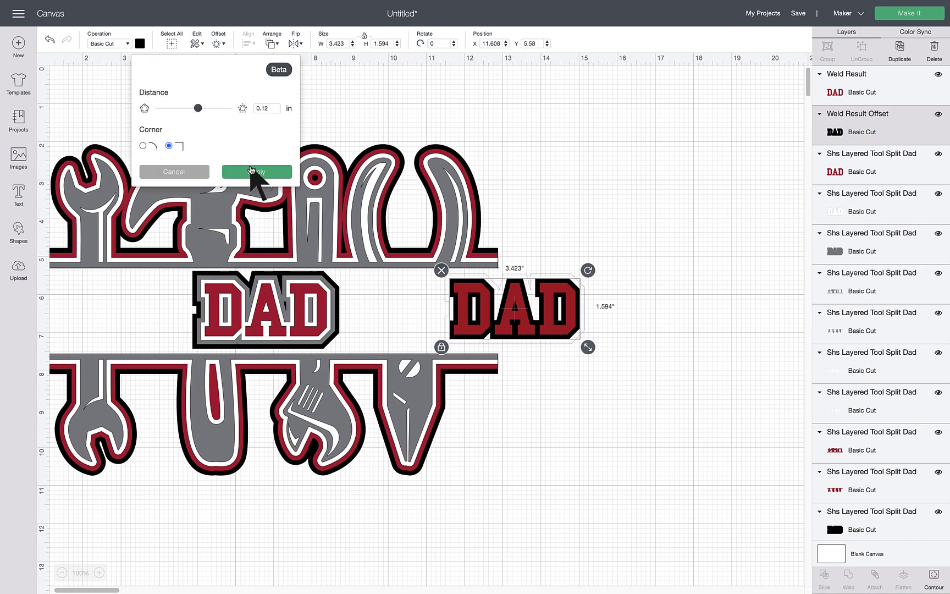
left_click(255, 173)
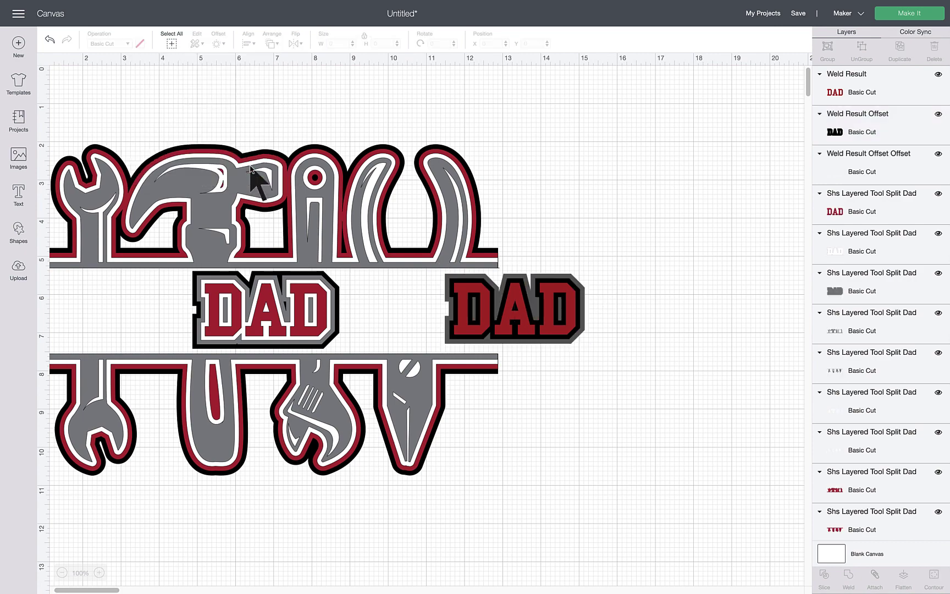
left_click(910, 165)
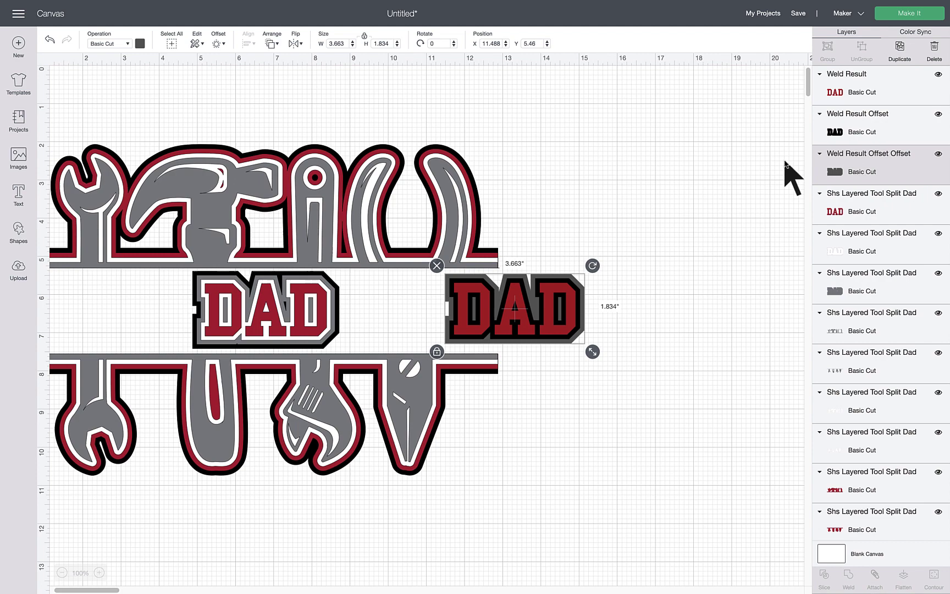
left_click(218, 44)
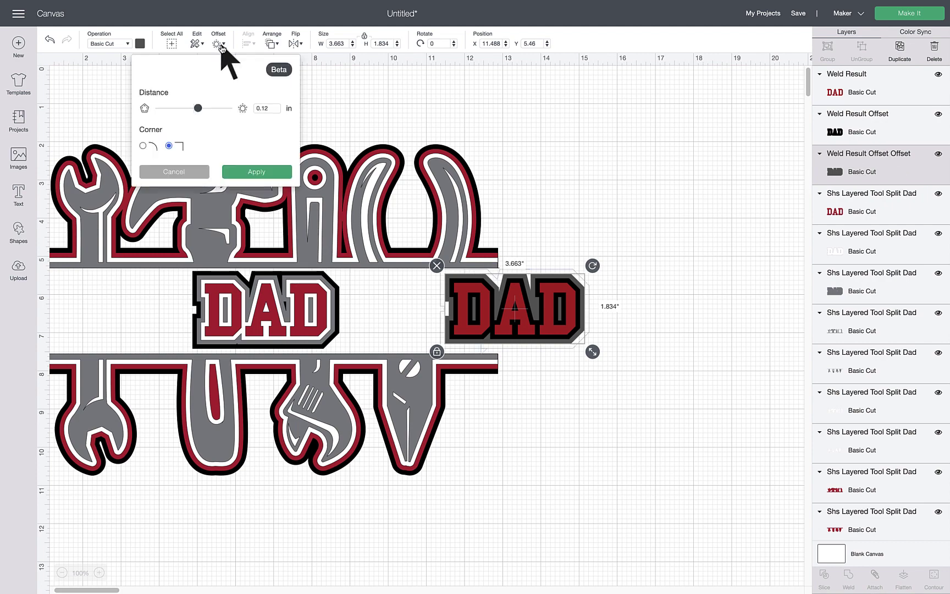
left_click(243, 172)
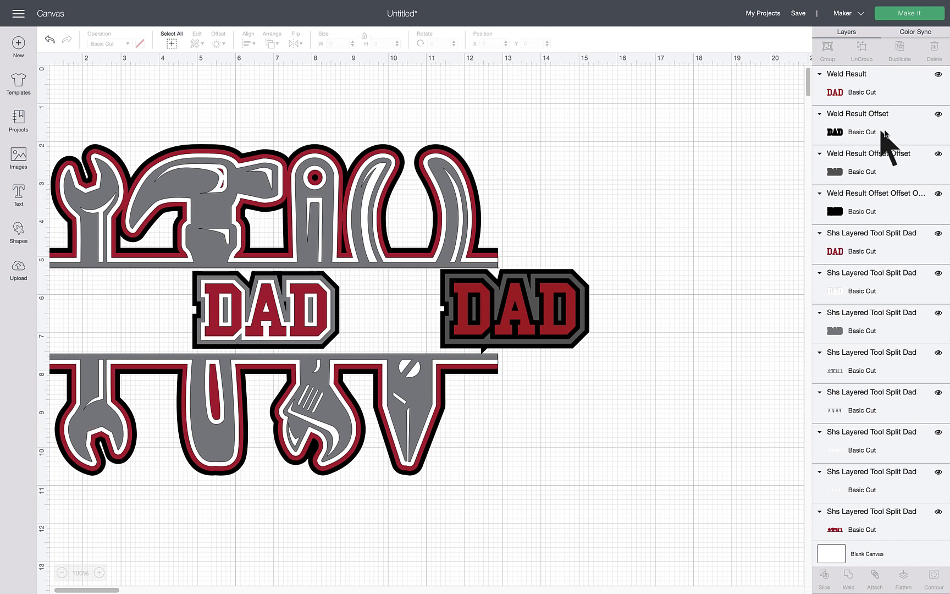
left_click(885, 137)
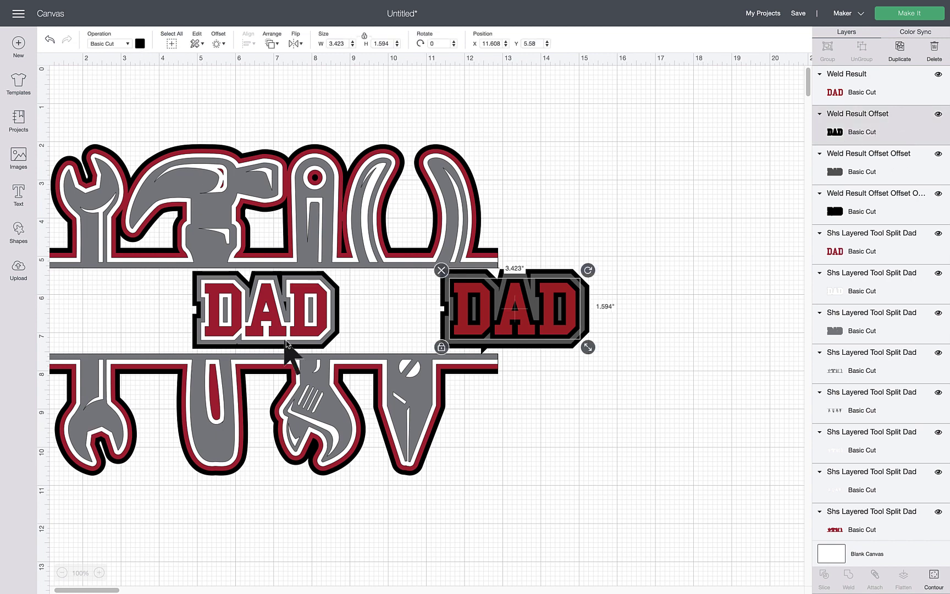
left_click(139, 43)
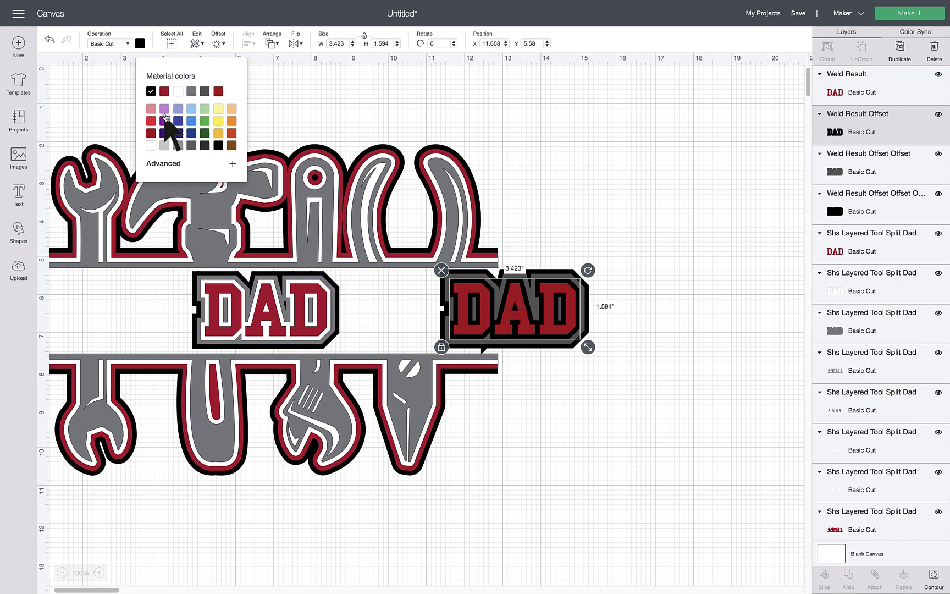
left_click(177, 91)
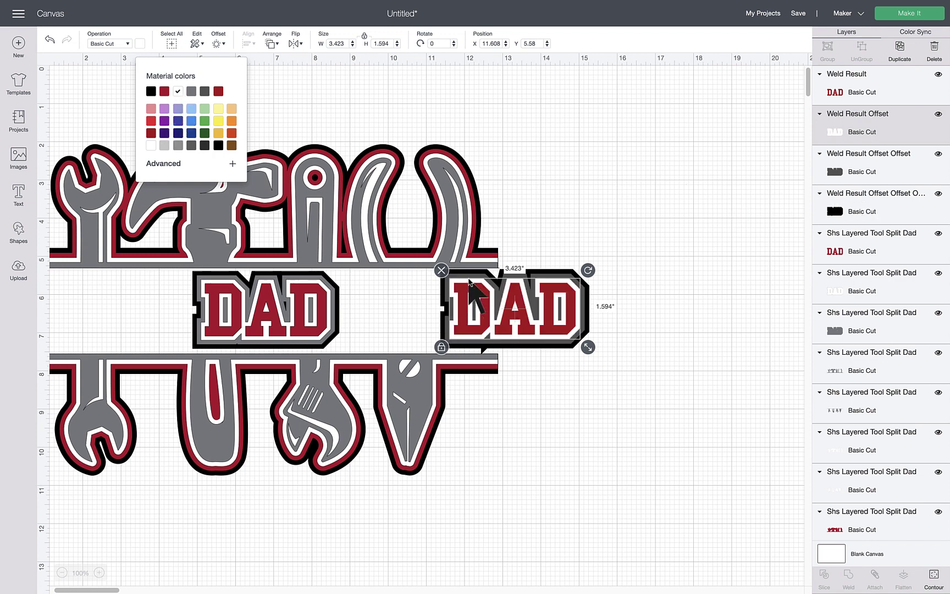
left_click(718, 247)
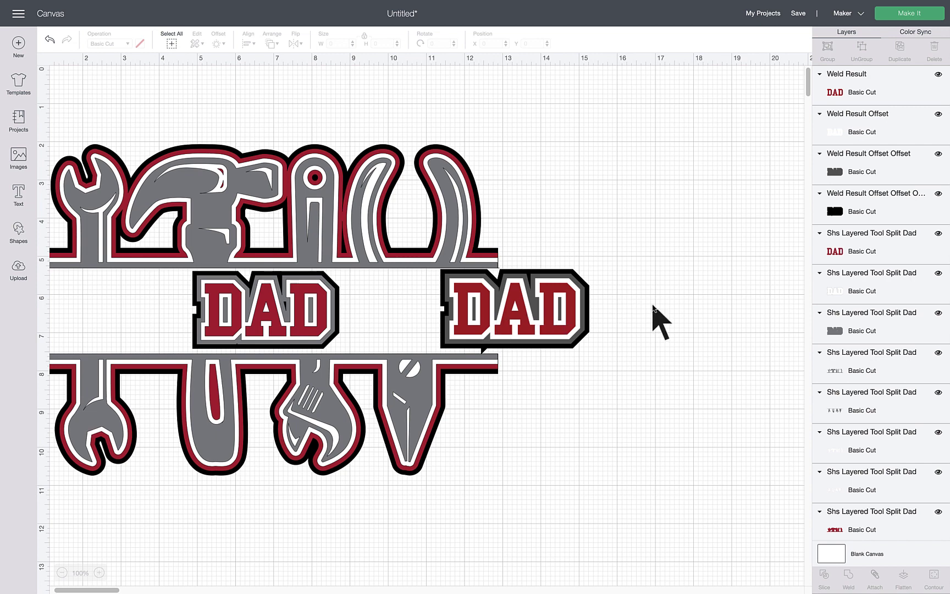
left_click_drag(572, 327, 322, 330)
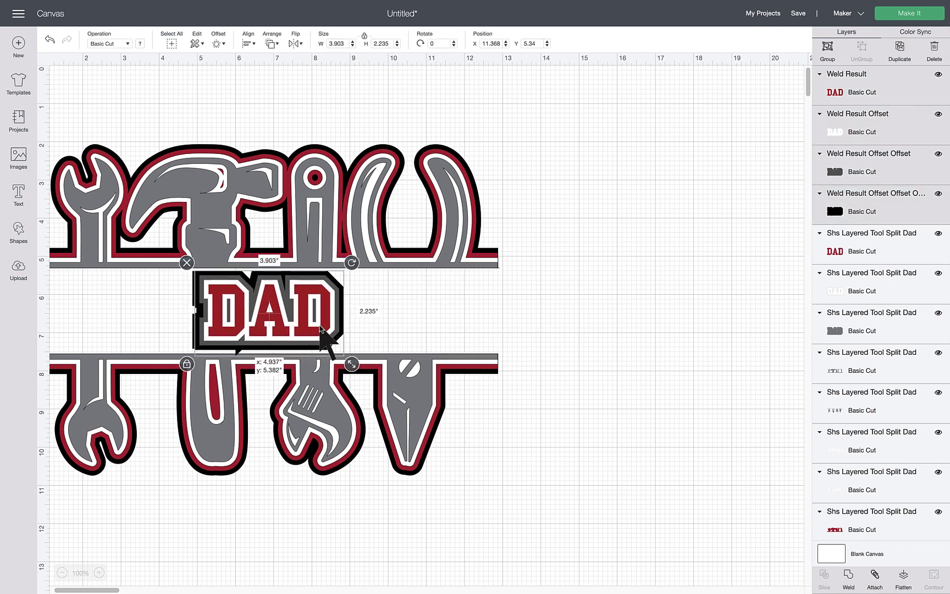
left_click_drag(321, 328, 586, 313)
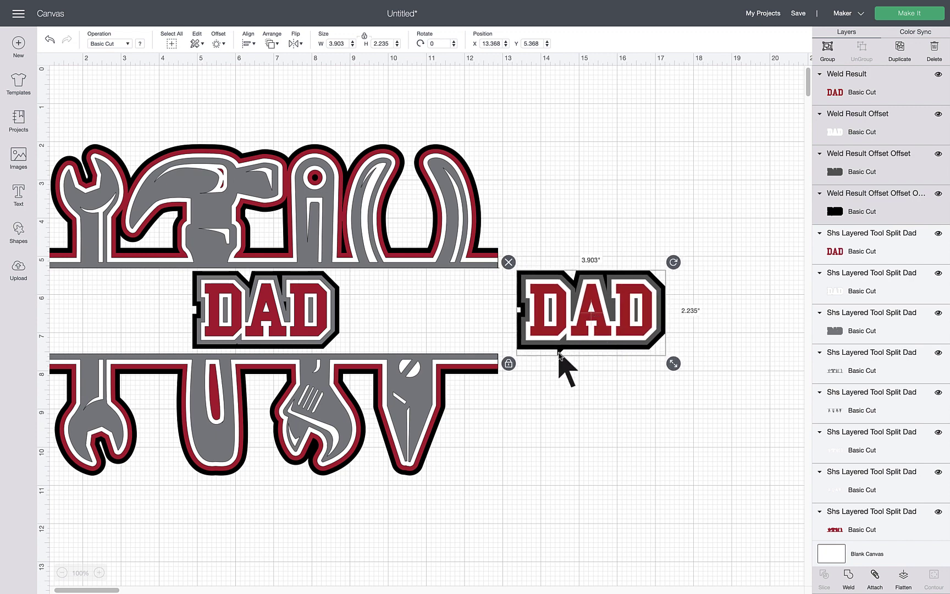
- Lift the red, white and grey DAD layers upward, leaving the black base selected alone
left_click(610, 403)
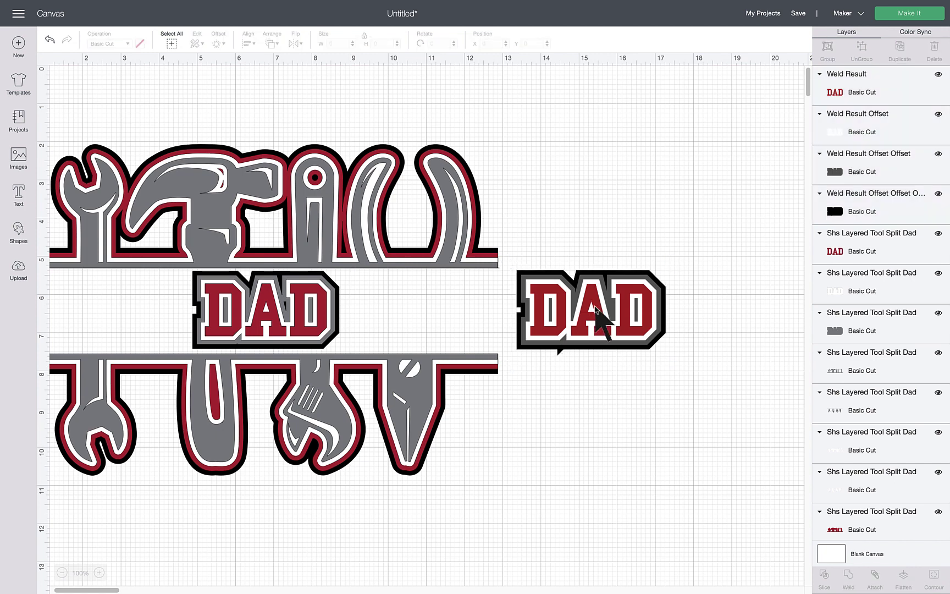
left_click_drag(594, 324, 613, 213)
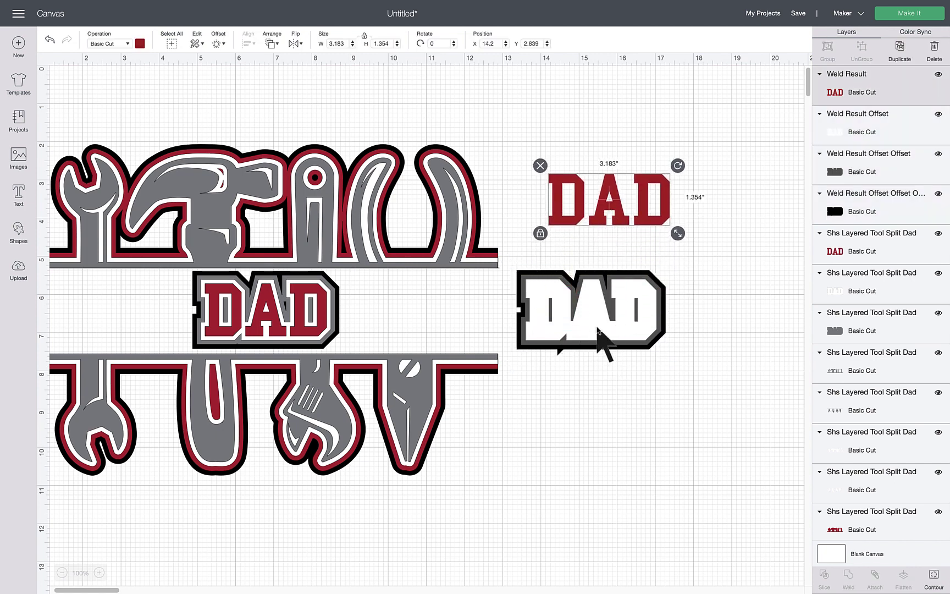
left_click_drag(597, 330, 617, 223)
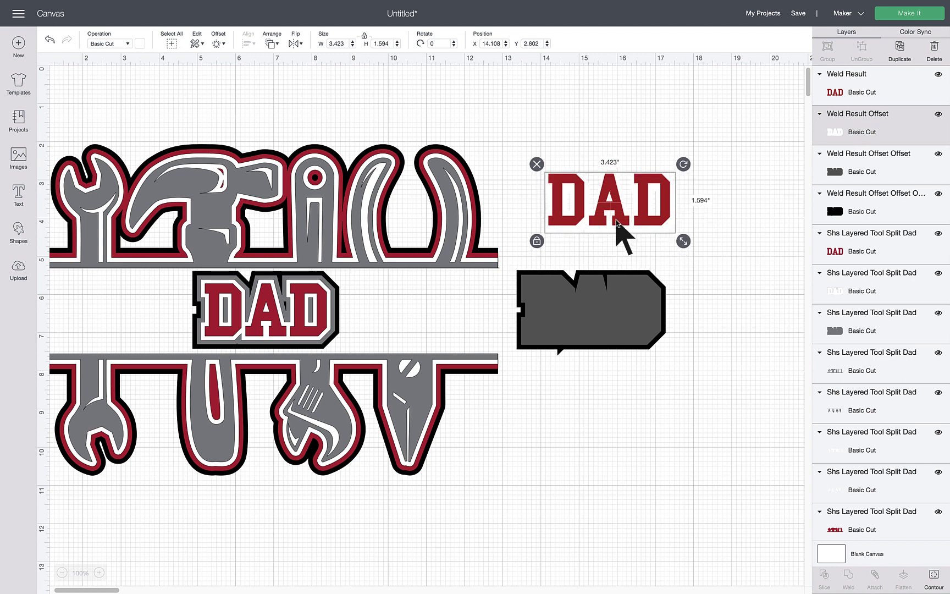
left_click_drag(589, 324, 605, 254)
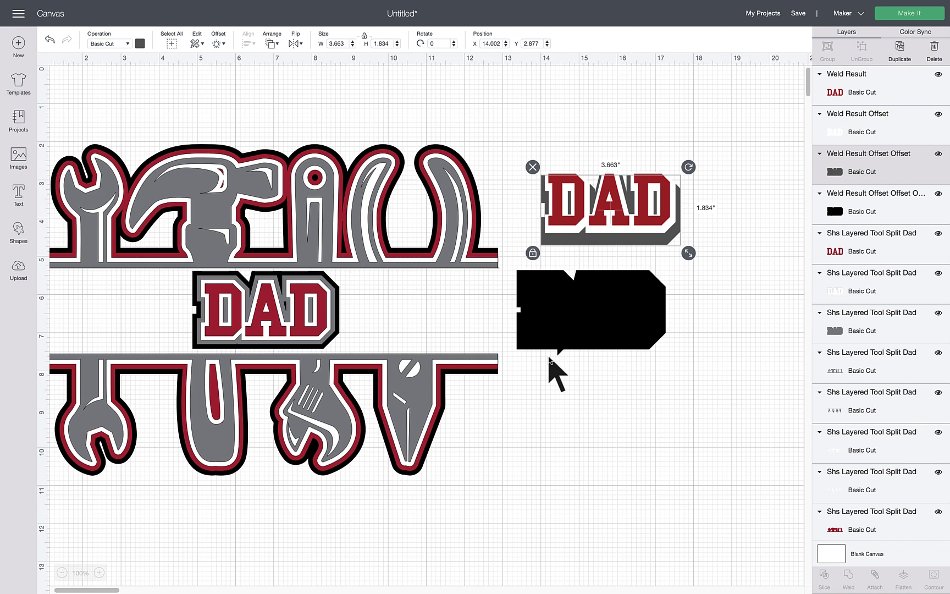
left_click(570, 337)
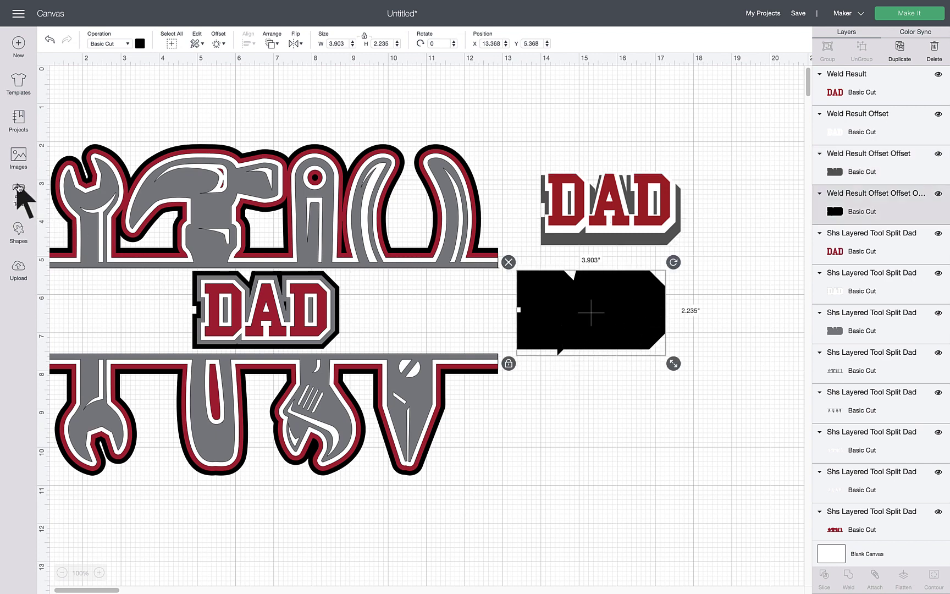
- Insert a square and place it just below the black DAD base
left_click(18, 234)
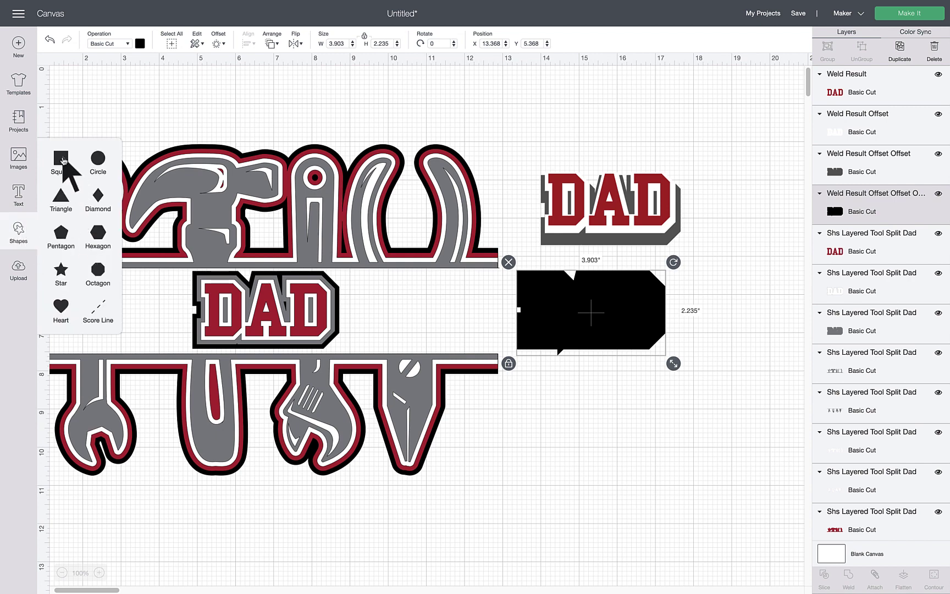
left_click(62, 161)
left_click_drag(132, 134, 589, 409)
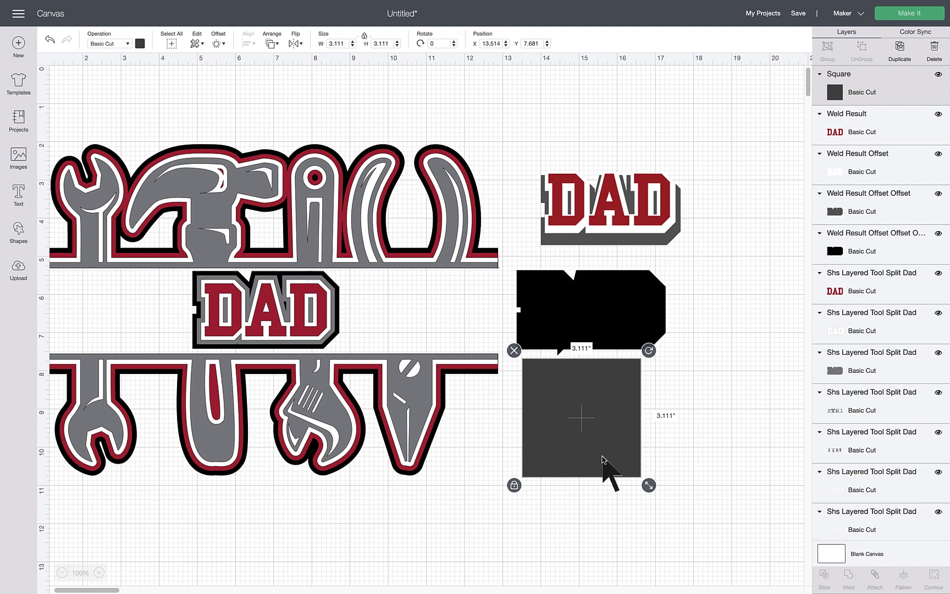
left_click(99, 573)
left_click(99, 573)
left_click(99, 573)
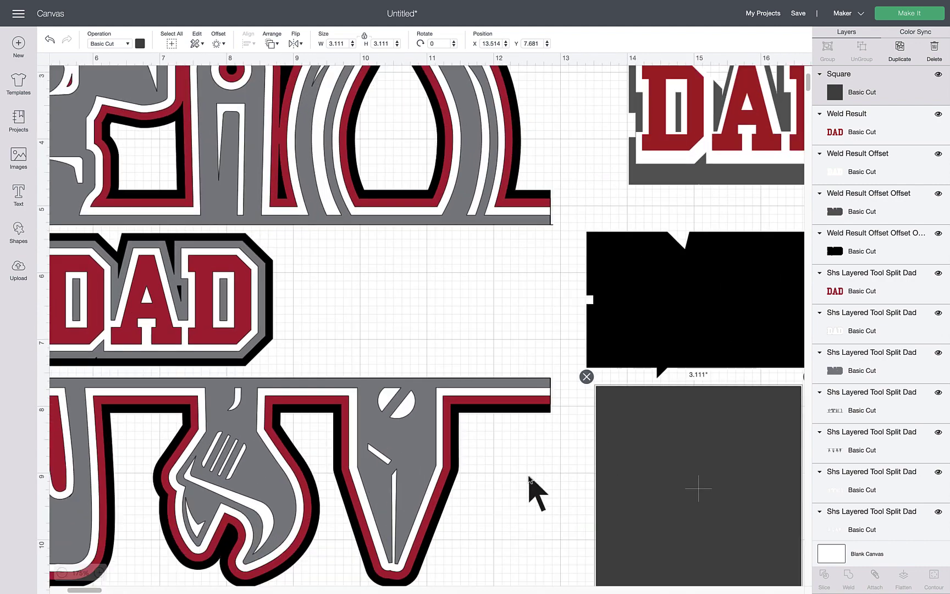
scroll(522, 484, "right", 5)
scroll(511, 476, "down", 5)
scroll(505, 472, "right", 3)
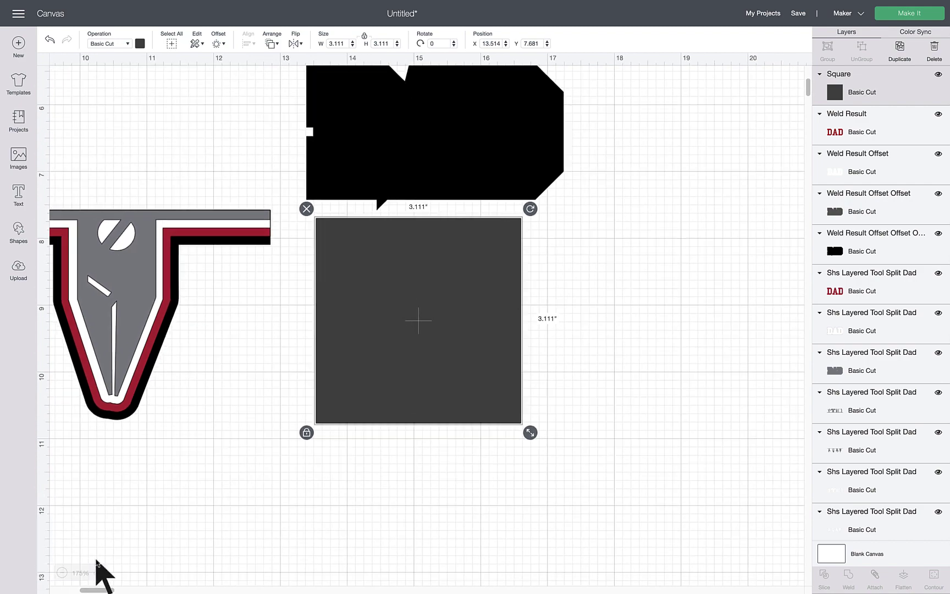
left_click(99, 573)
left_click(99, 573)
left_click(99, 573)
scroll(118, 417, "up", 5)
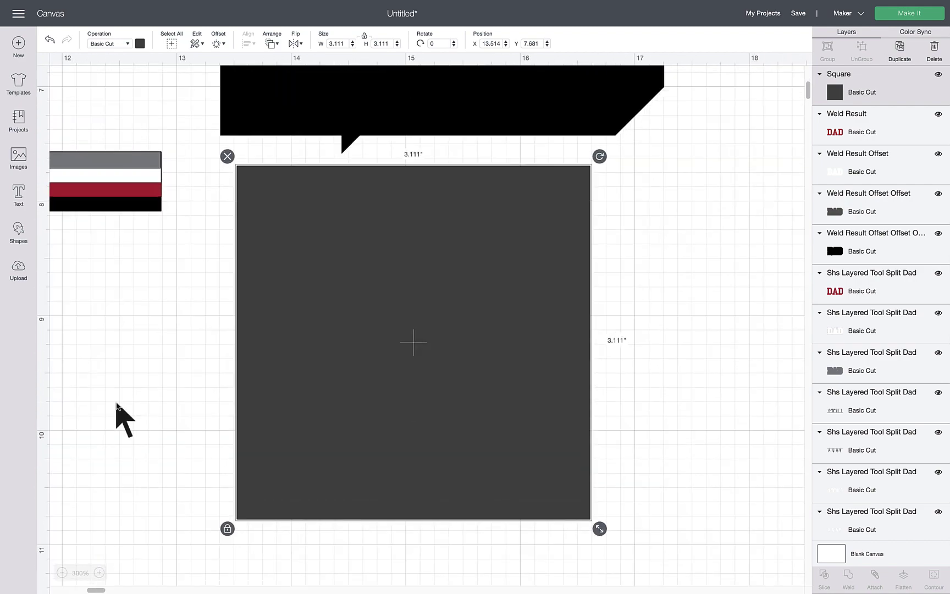
scroll(118, 417, "up", 3)
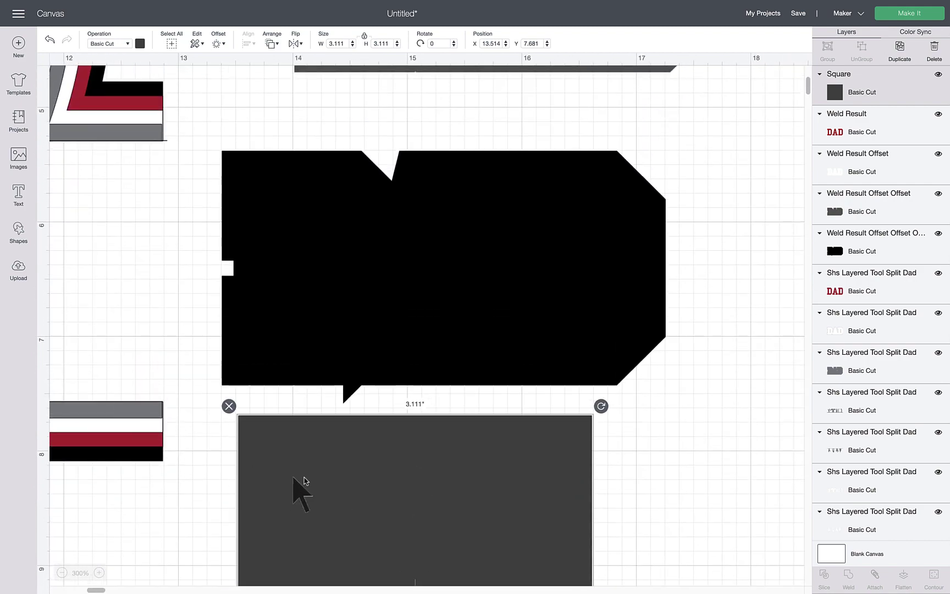
- Align the square's top edge precisely against the bottom of the black base
left_click_drag(317, 471, 309, 450)
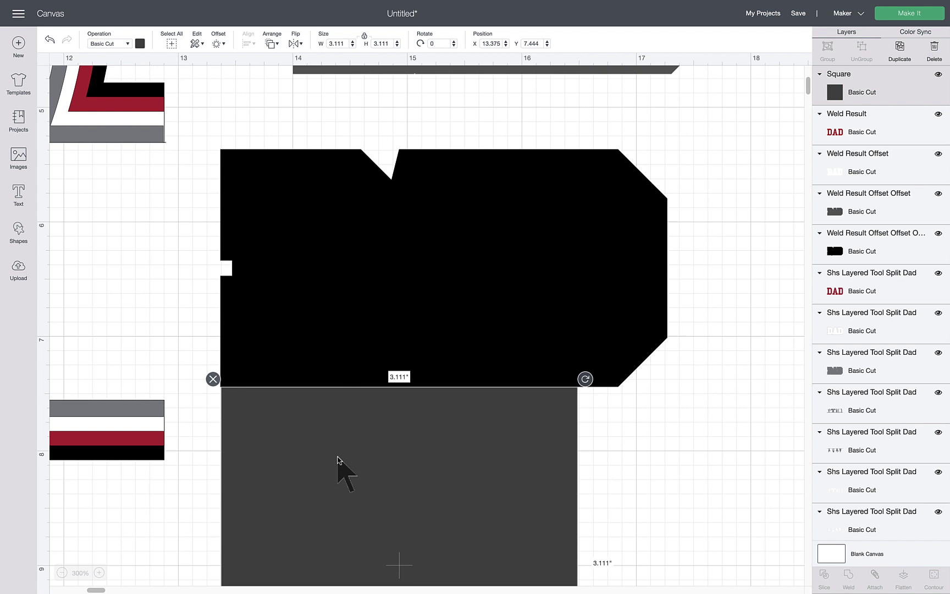
left_click(616, 466)
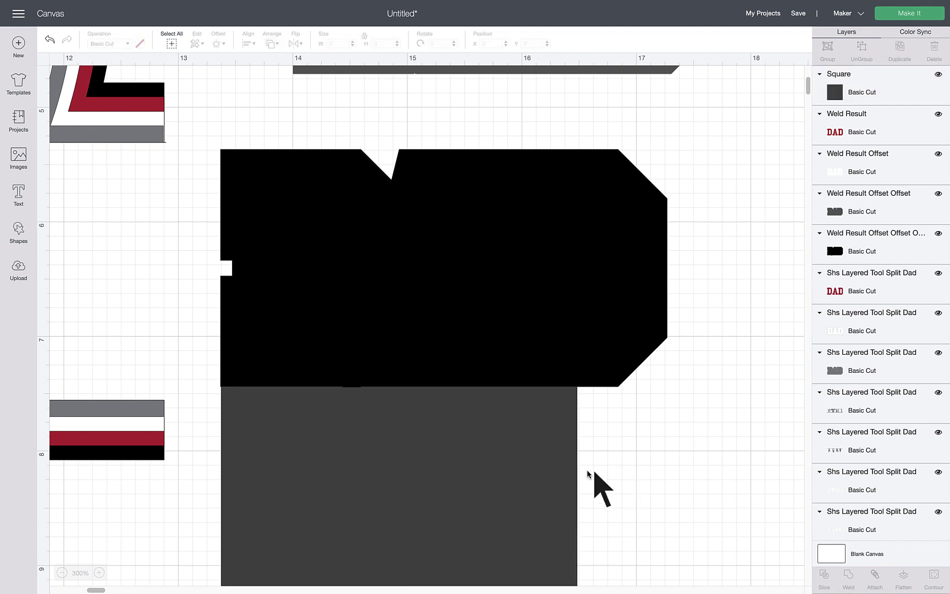
left_click_drag(531, 467, 530, 465)
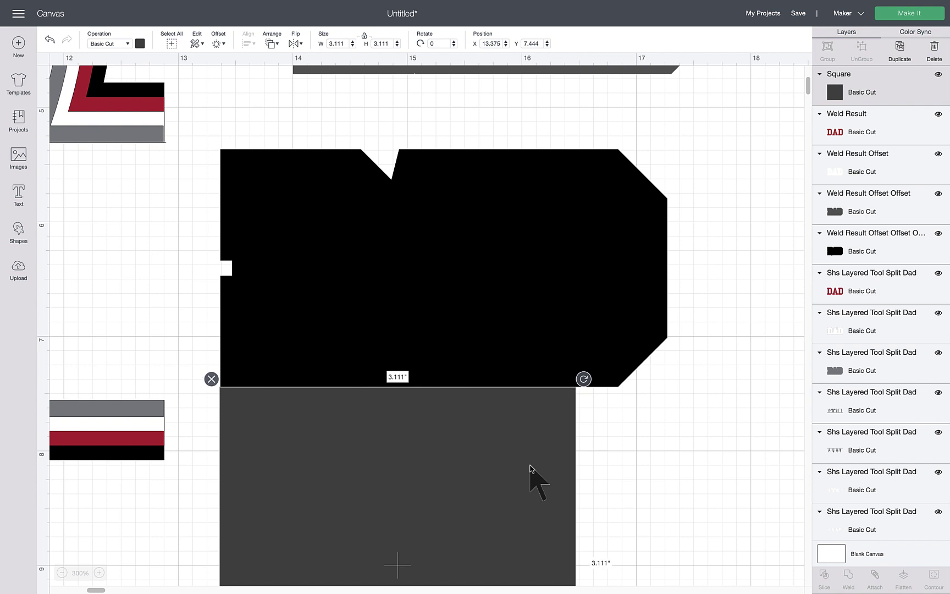
left_click(660, 469)
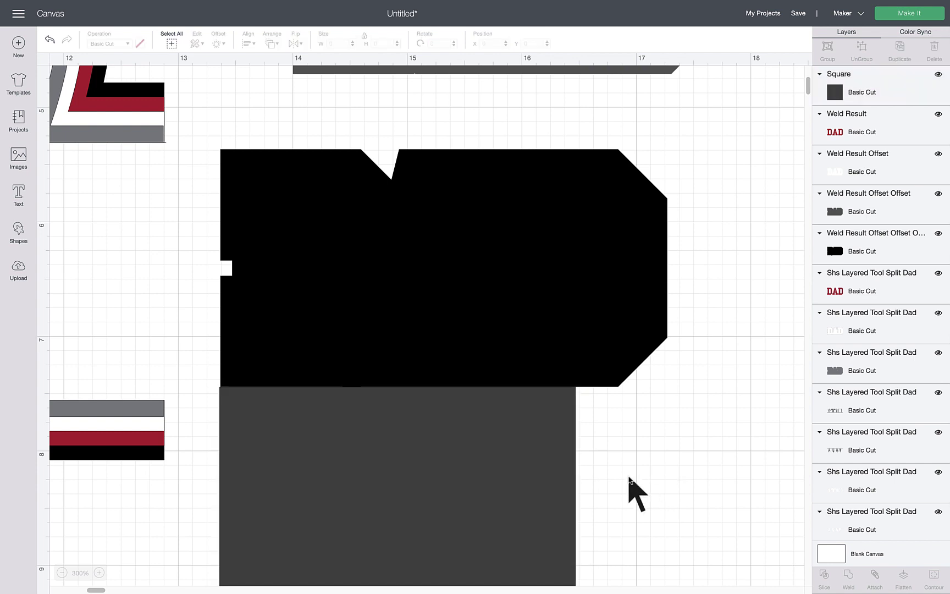
- Slice the square from the black base and delete the three leftover pieces
left_click_drag(629, 477, 364, 332)
left_click(825, 575)
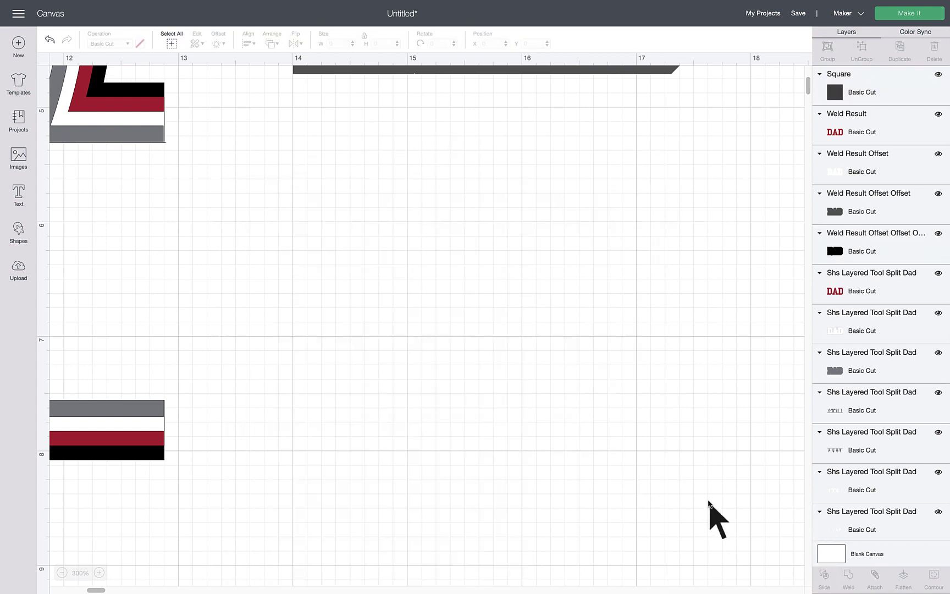
left_click(449, 467)
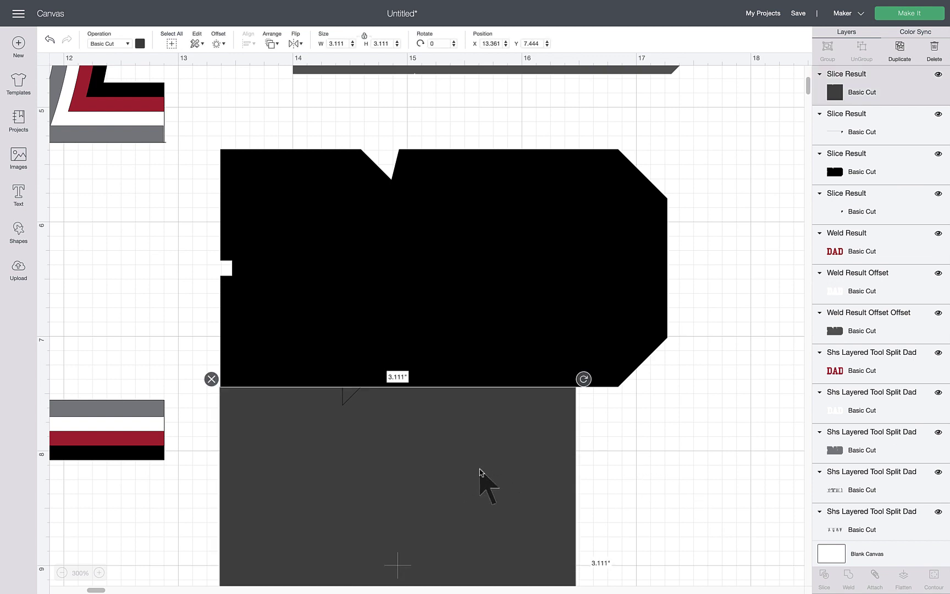
key("Delete")
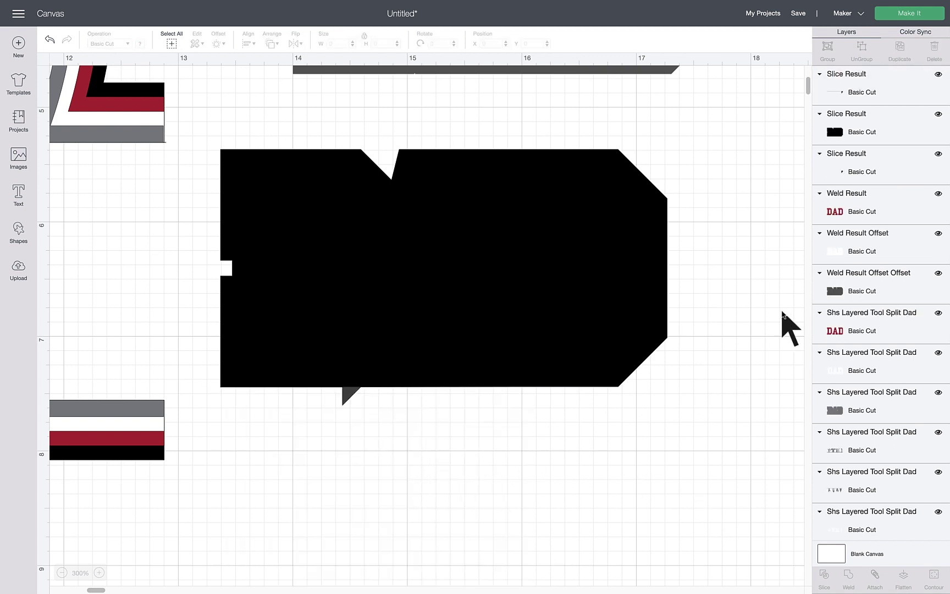
left_click(895, 88)
key("Delete")
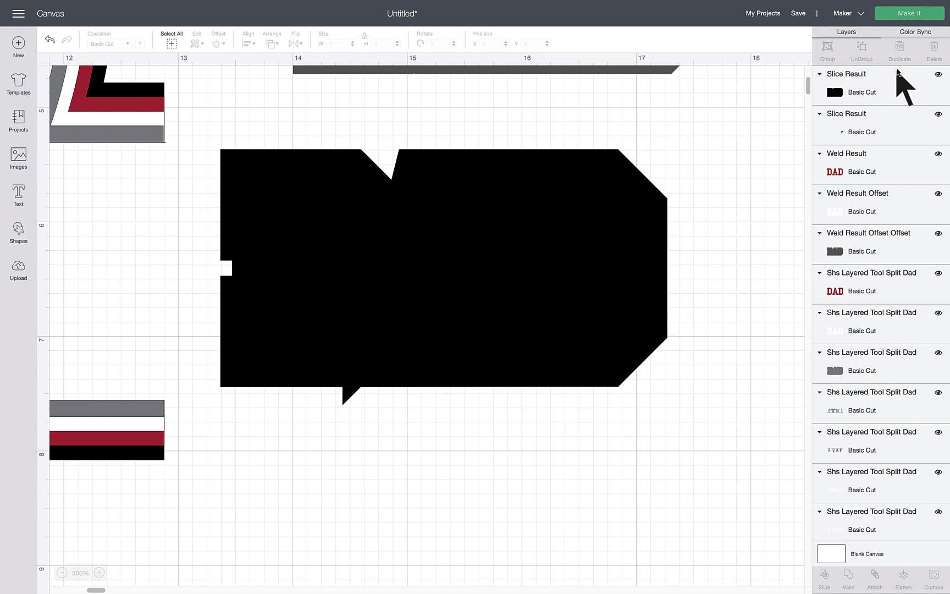
left_click(882, 132)
key("Delete")
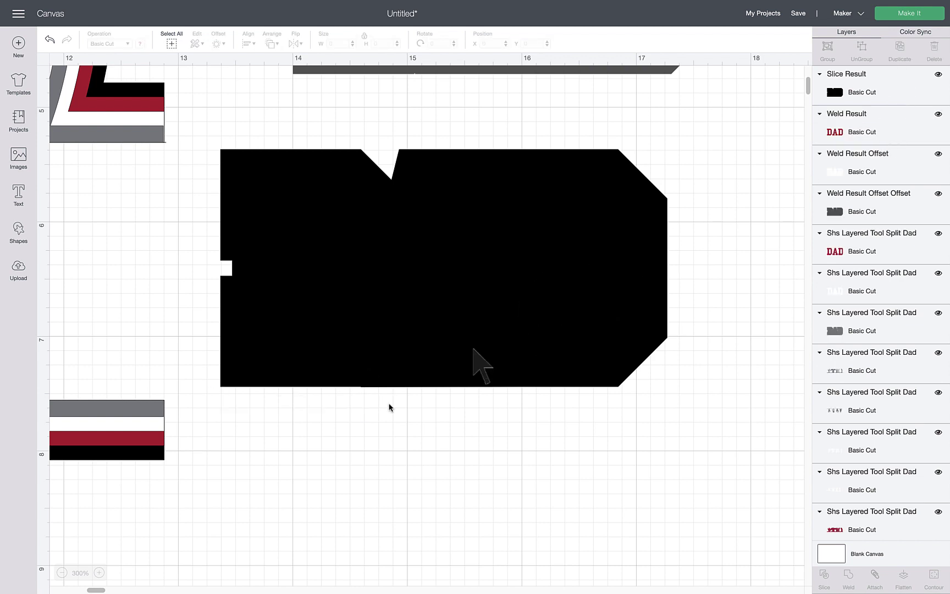
- Move the red, white and grey DAD layers onto the black base and send the base behind them
left_click(62, 572)
left_click(62, 572)
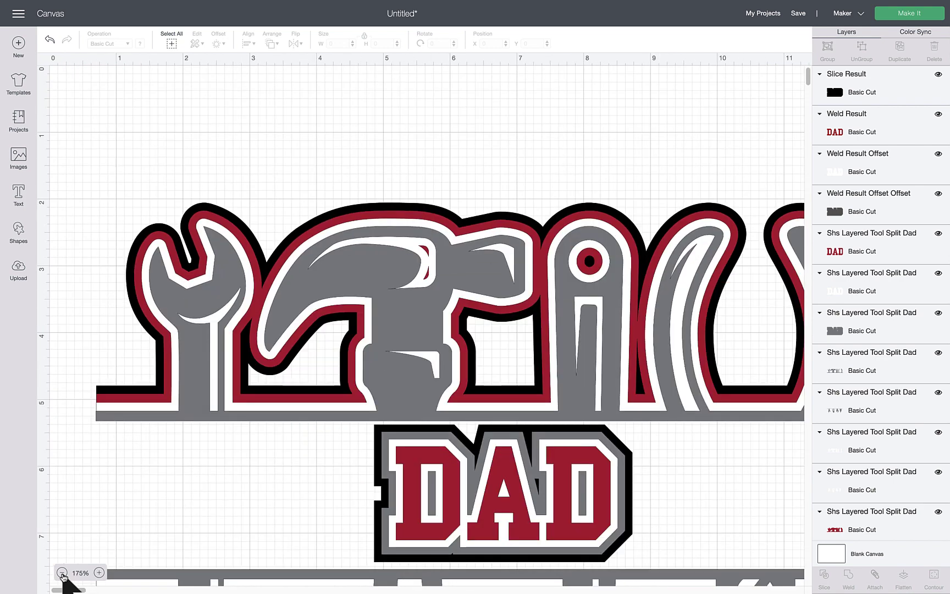
left_click(62, 573)
left_click(62, 573)
mouse_move(486, 100)
left_mouse_down()
mouse_move(556, 177)
mouse_move(512, 243)
left_mouse_up()
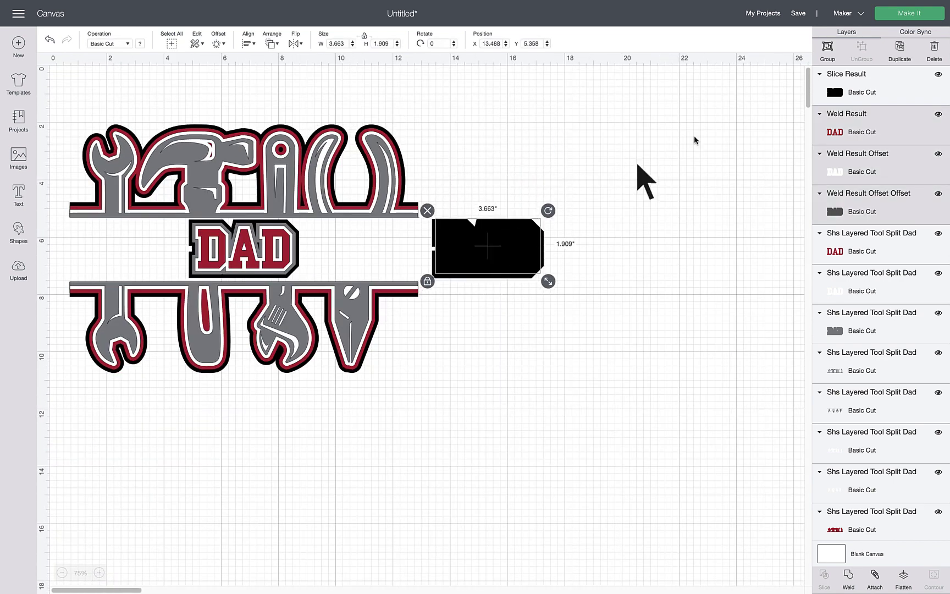
left_click_drag(871, 75, 878, 226)
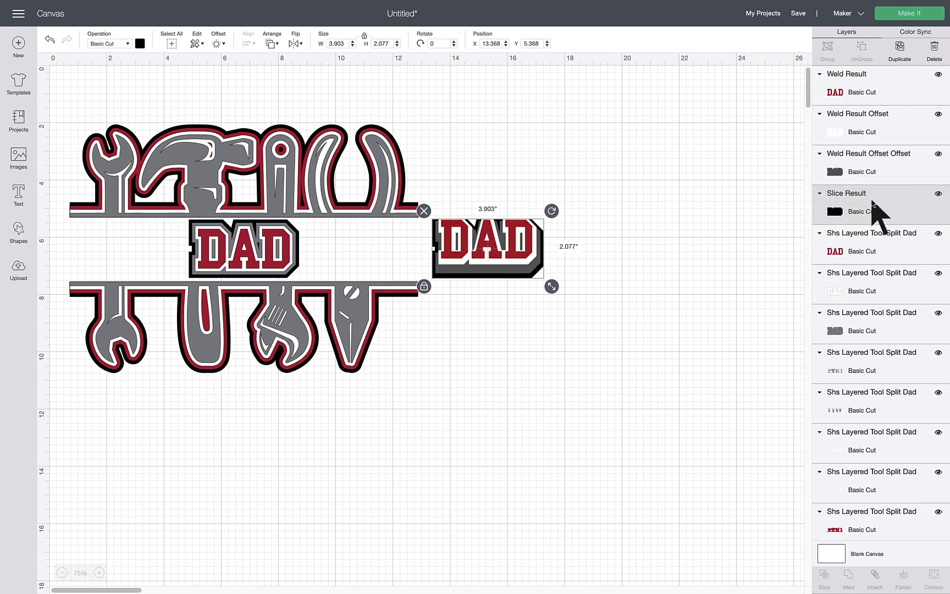
- Center all the rebuilt DAD layers on each other and nudge the group into position
left_click_drag(447, 185, 513, 273)
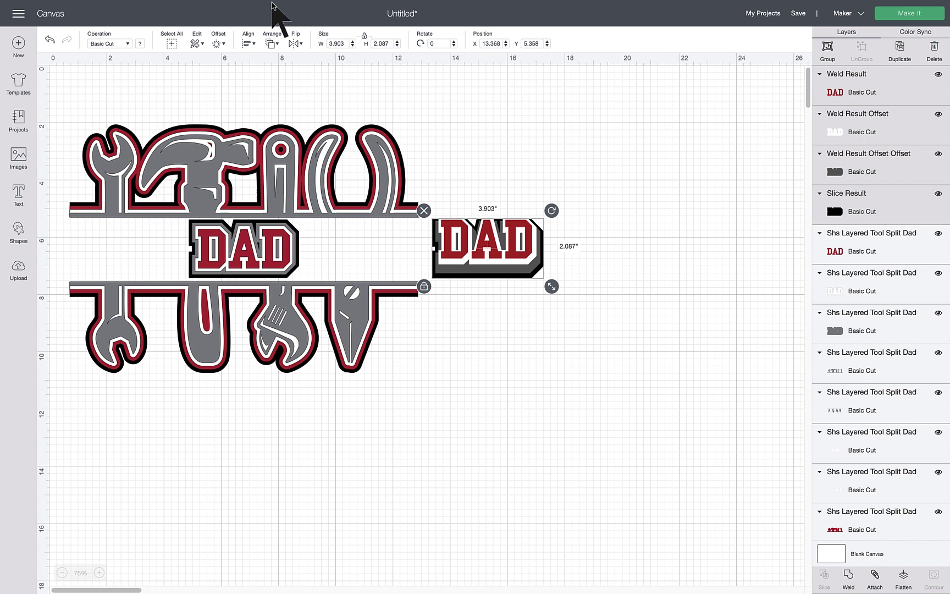
left_click(248, 43)
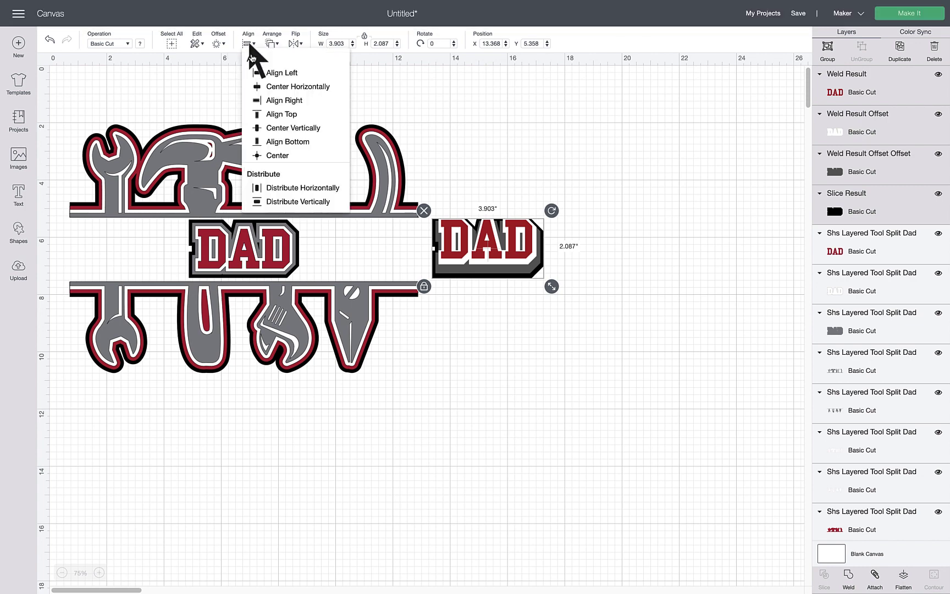
left_click(271, 154)
left_click(606, 81)
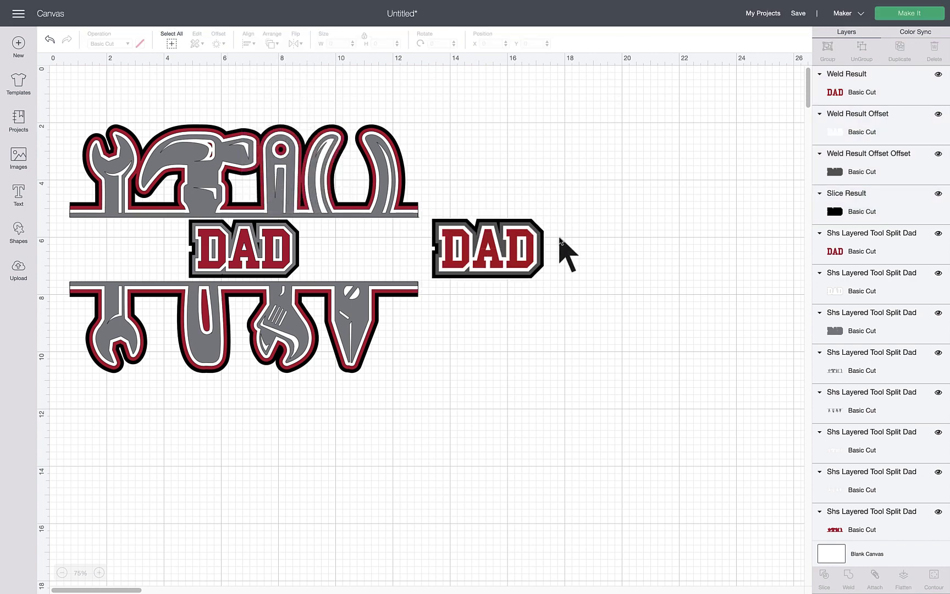
mouse_move(488, 265)
left_mouse_down()
mouse_move(252, 255)
mouse_move(466, 249)
mouse_move(497, 259)
left_mouse_up()
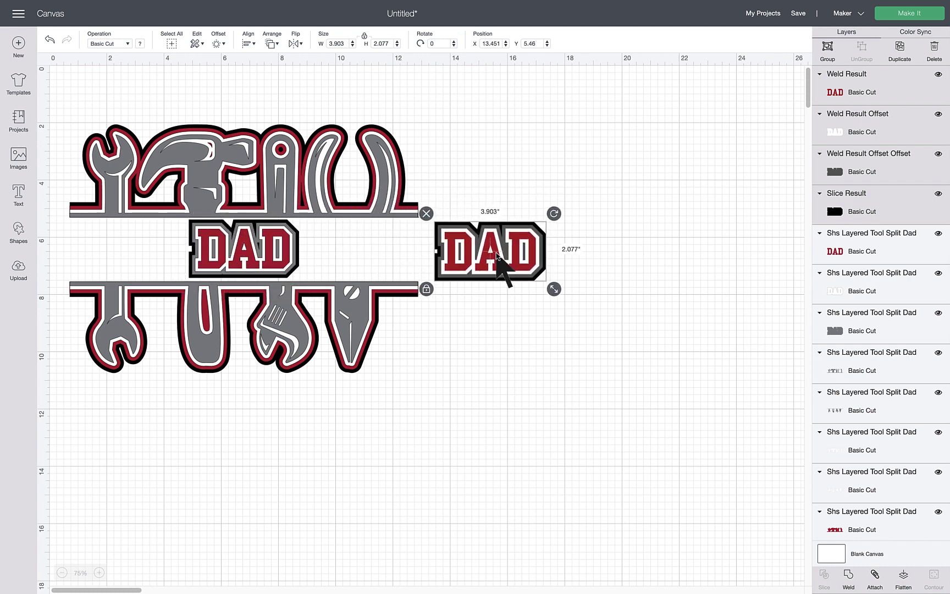
- Change the rebuilt DAD's outer Weld Result Offset Offset layer to gray
left_click(99, 572)
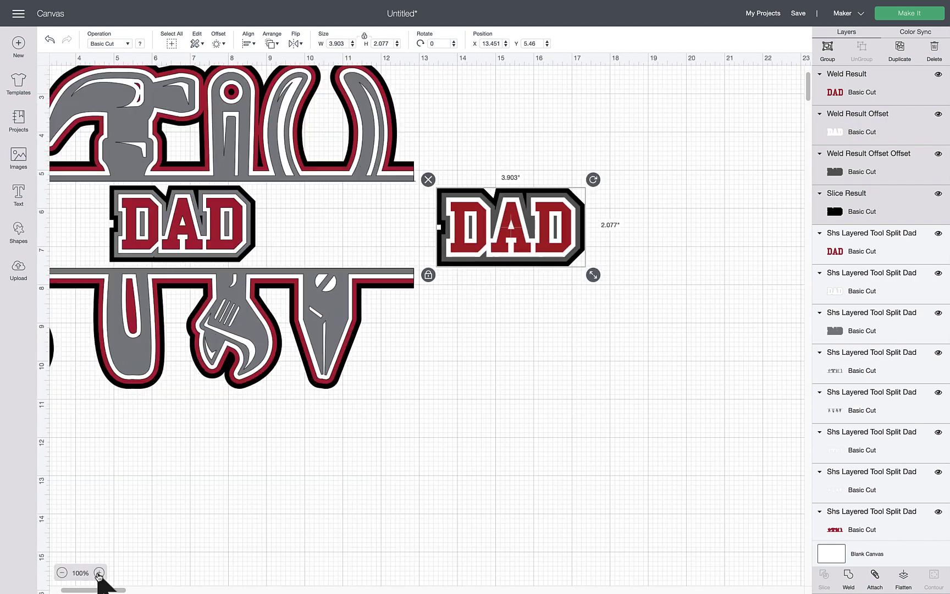
scroll(143, 550, "left", 5)
scroll(142, 549, "up", 2)
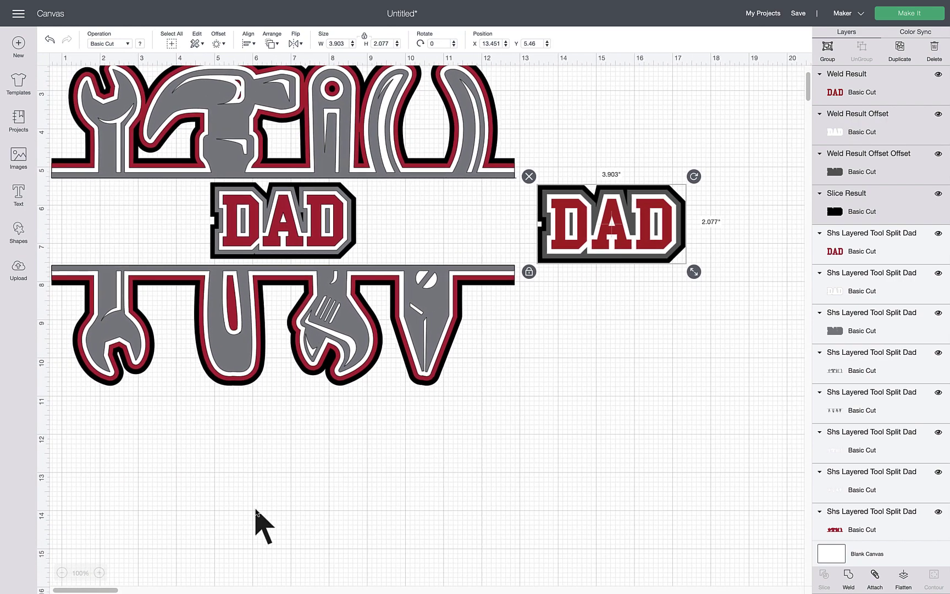
scroll(240, 495, "down", 1)
scroll(104, 555, "down", 2)
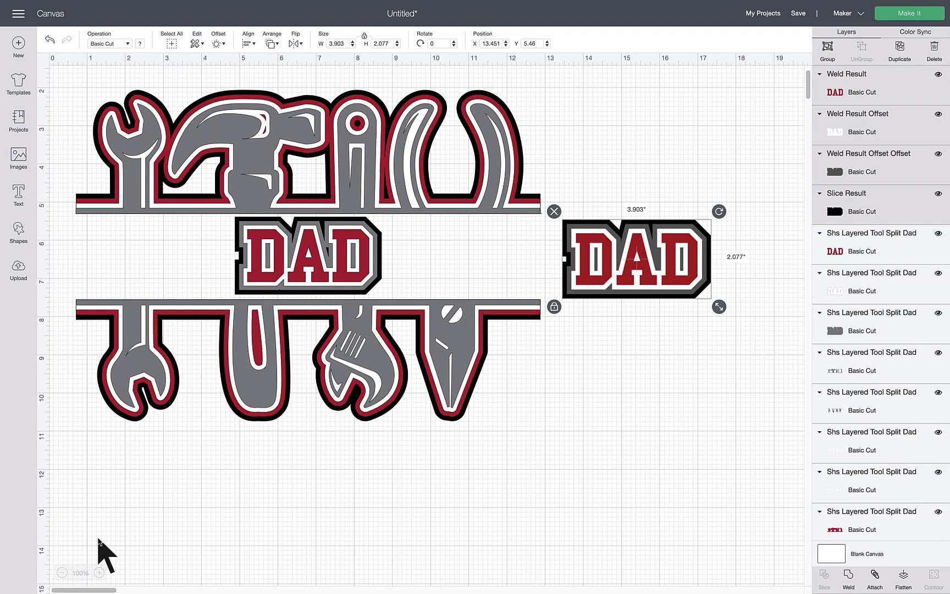
scroll(101, 555, "right", 1)
left_click(99, 573)
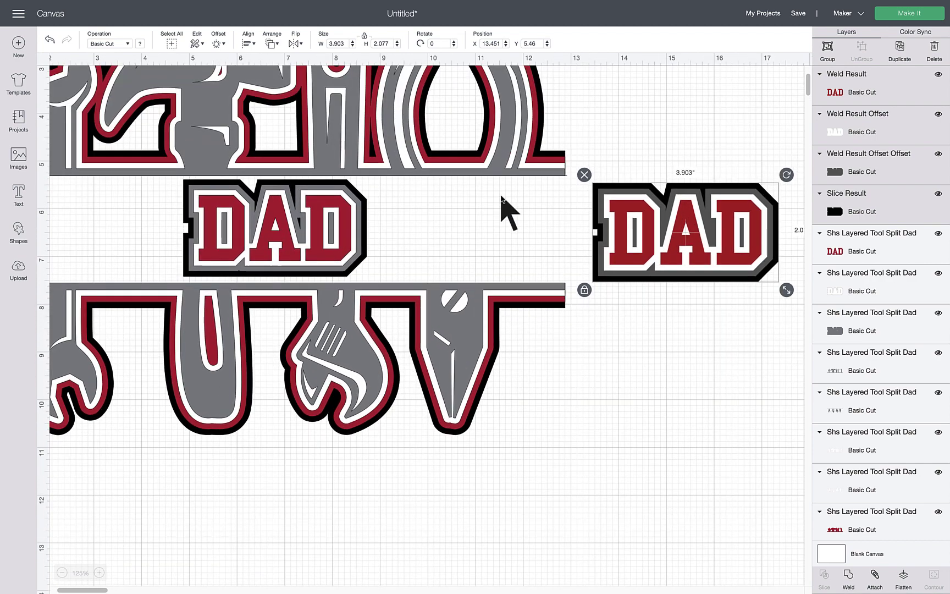
left_click(479, 218)
left_click(274, 219)
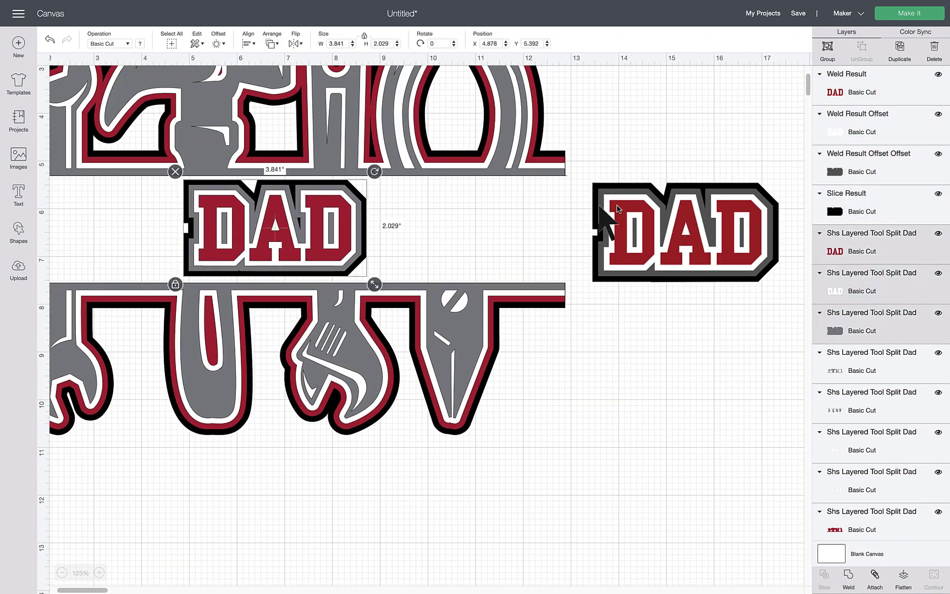
left_click(879, 163)
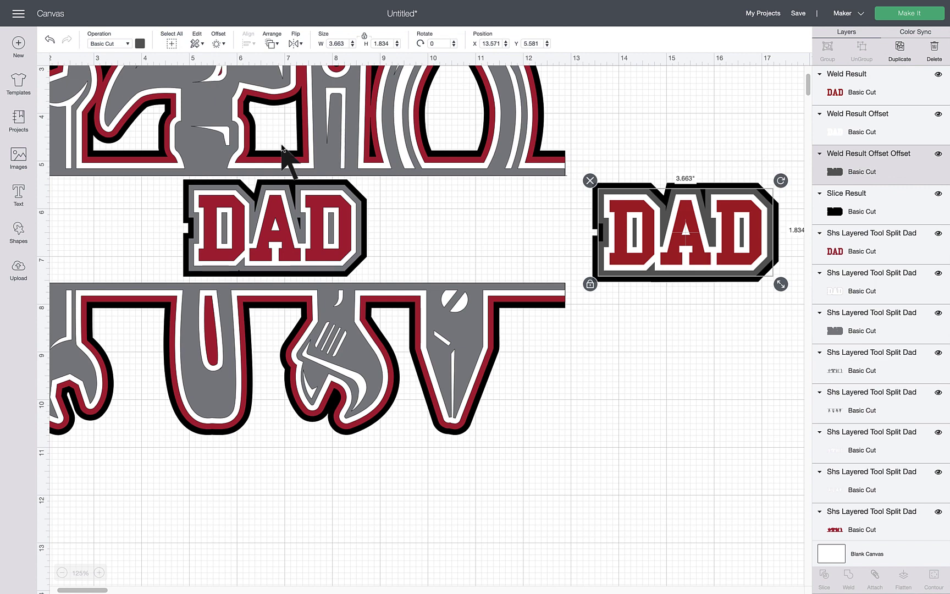
left_click(140, 44)
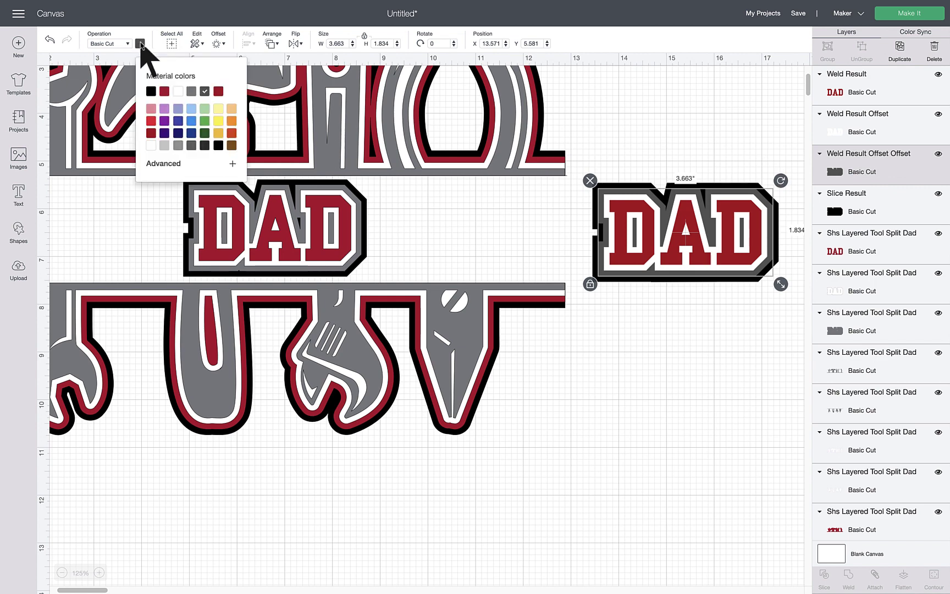
left_click(190, 91)
- Move the rebuilt DAD leftward, just right of the tool design beside the original center DAD
left_click(542, 213)
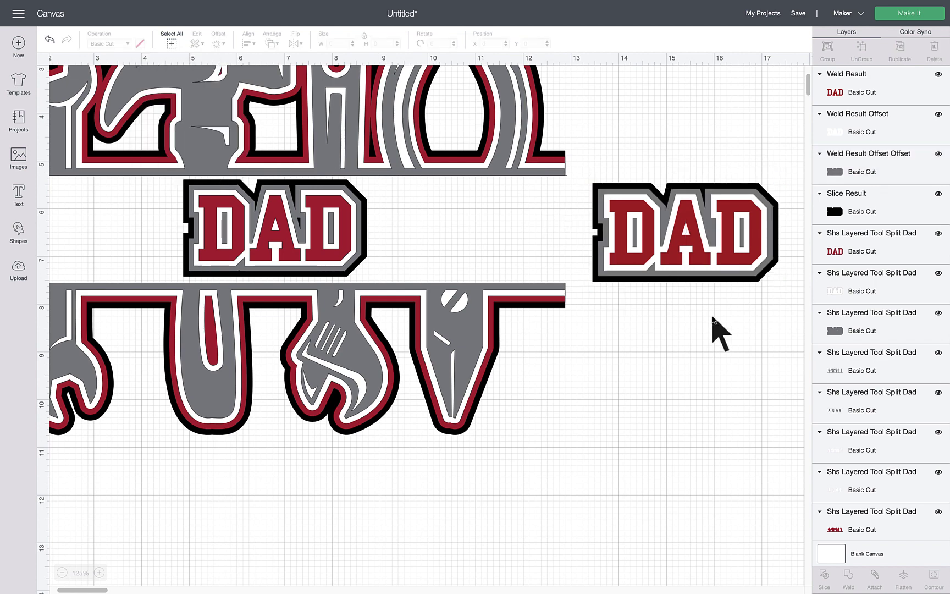
left_click(714, 259)
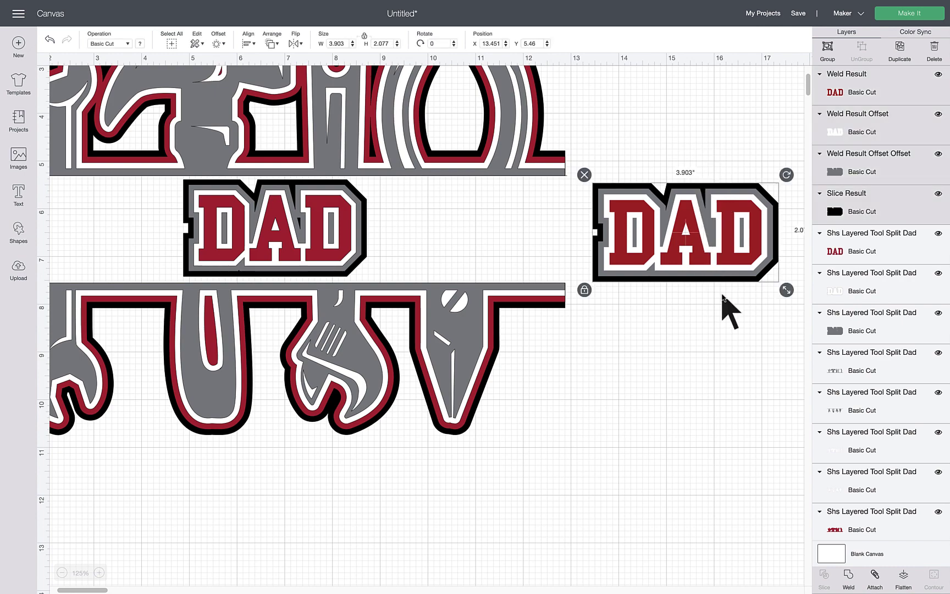
left_click_drag(718, 278, 536, 264)
left_click(387, 239)
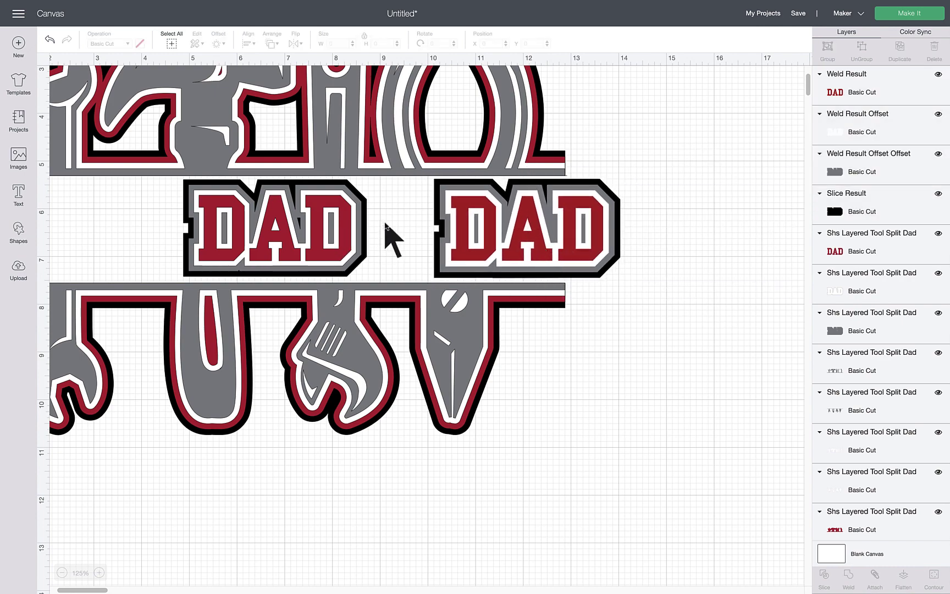
left_click(188, 225)
scroll(188, 225, "up", 5)
scroll(188, 226, "left", 5)
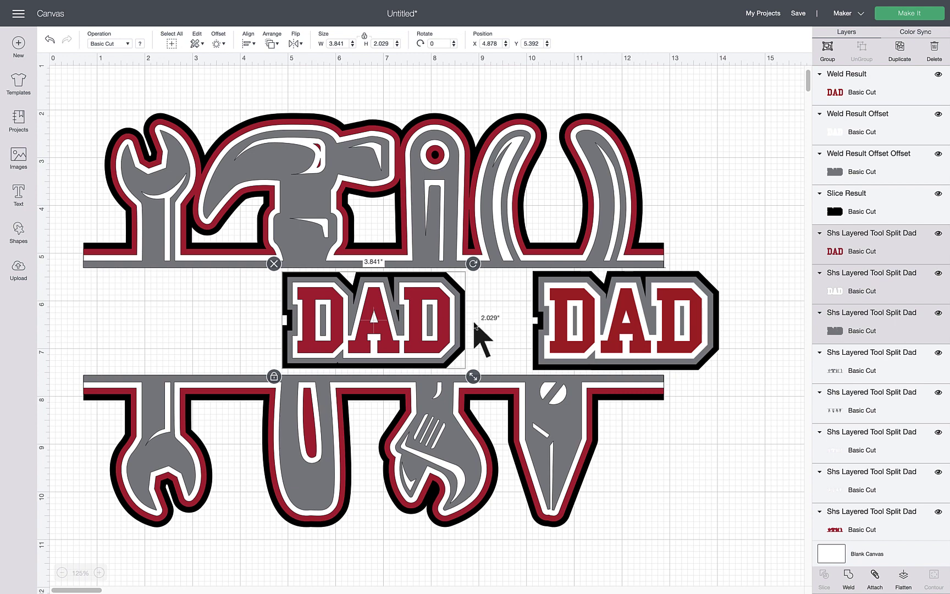
- Delete the old center DAD and place the rebuilt DAD between the tool bars, sized 4.425 wide
key("Delete")
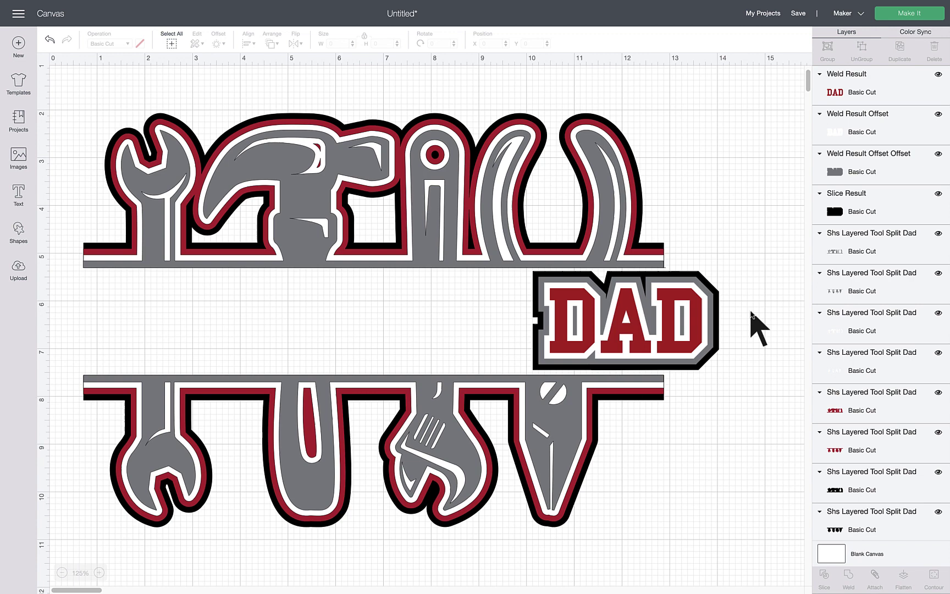
left_click_drag(628, 346, 379, 339)
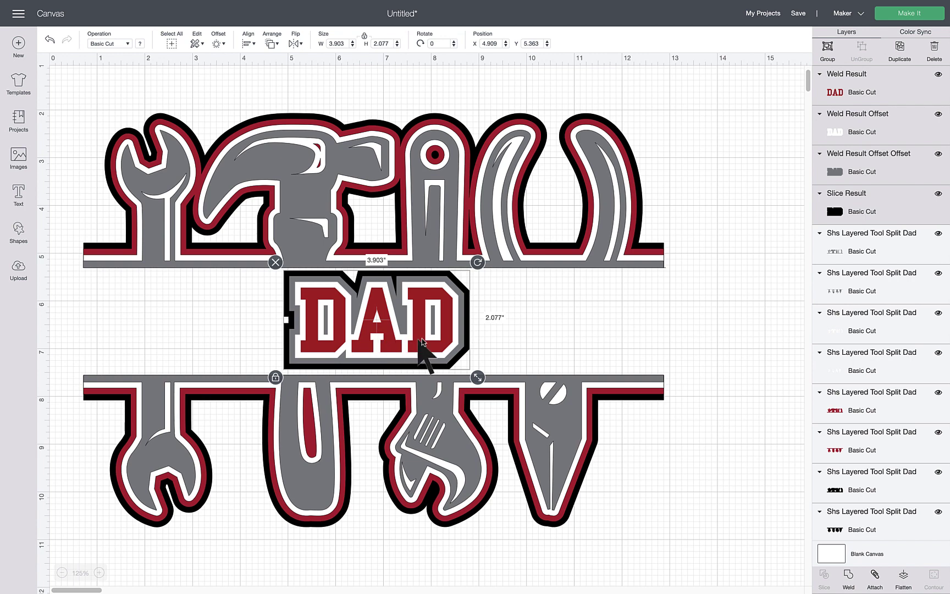
left_click_drag(483, 383, 501, 392)
left_click_drag(457, 359, 449, 356)
left_click_drag(490, 385, 462, 362)
left_click(586, 319)
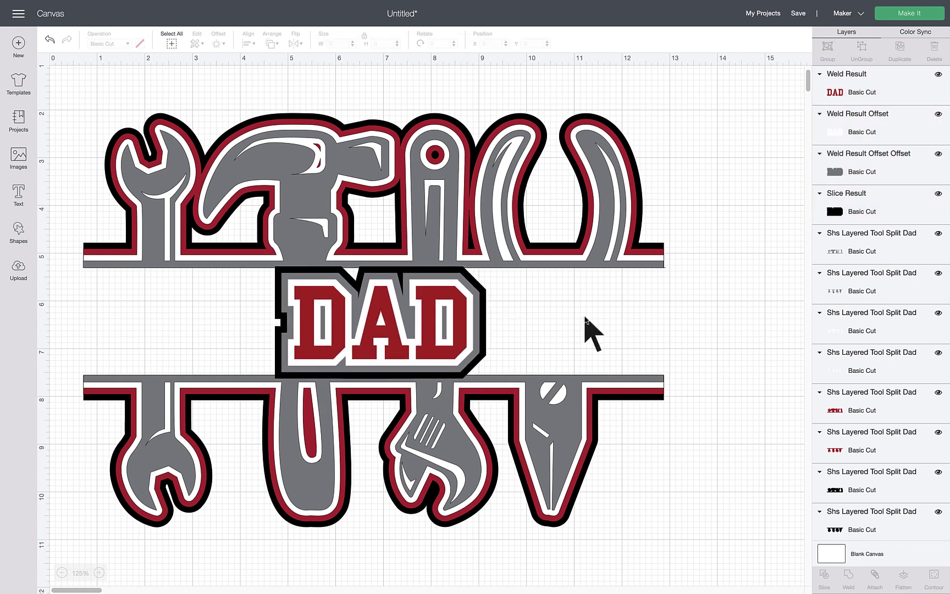
- Select the whole rebuilt DAD stack and fine-tune its position in the central gap
left_click_drag(462, 322, 461, 318)
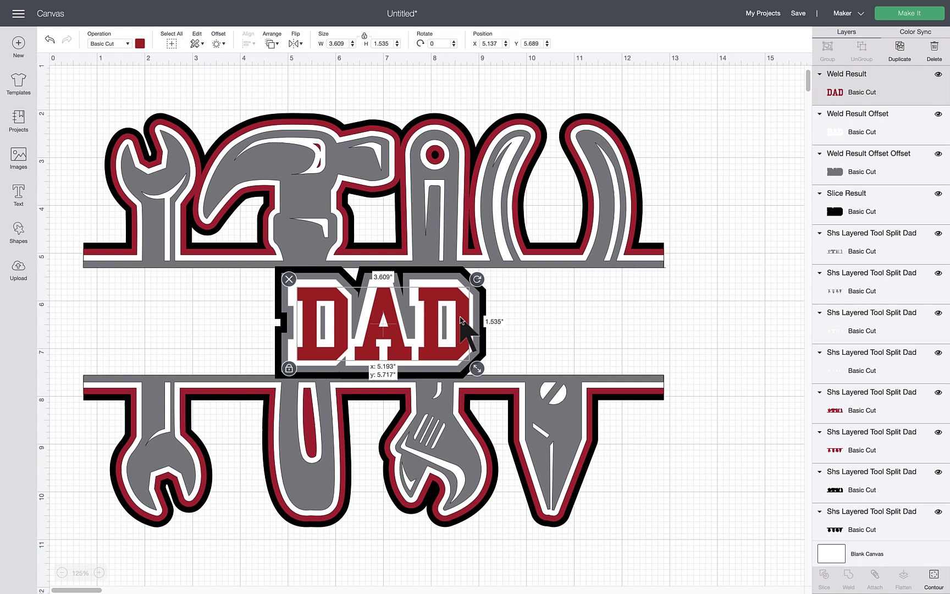
left_click(533, 313)
left_click(443, 325)
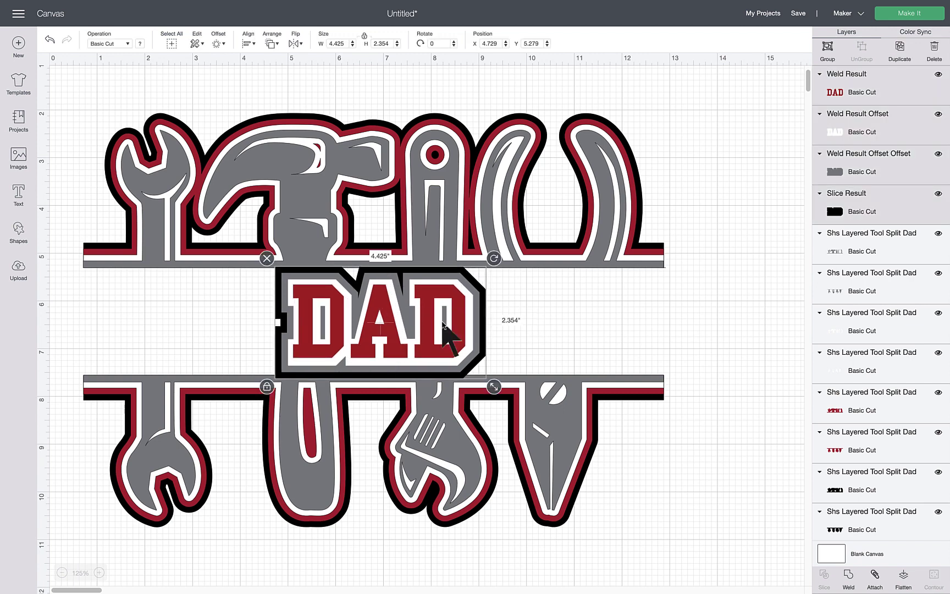
left_click_drag(462, 345, 462, 344)
left_click(552, 346)
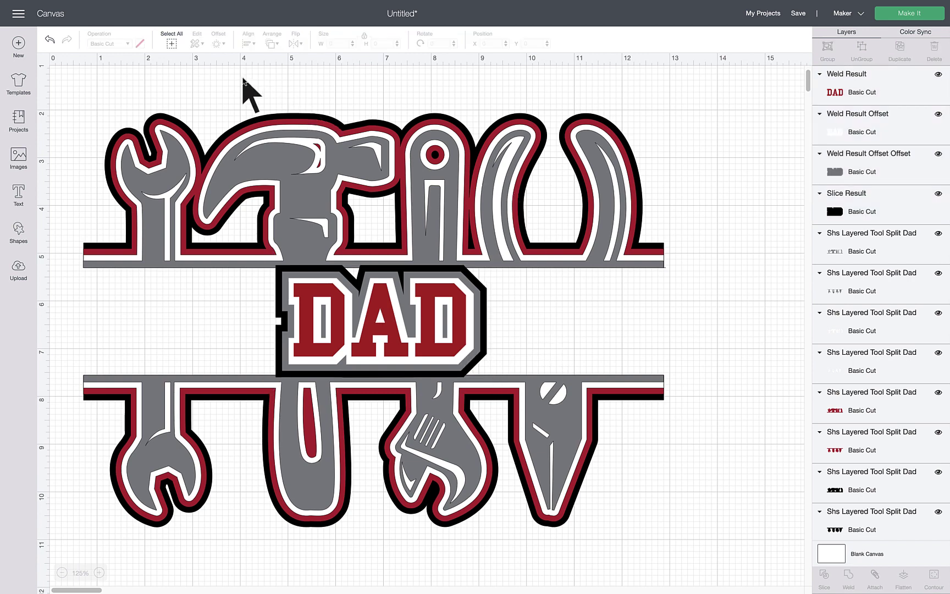
- Select the entire design and center all pieces horizontally
left_click_drag(243, 80, 502, 541)
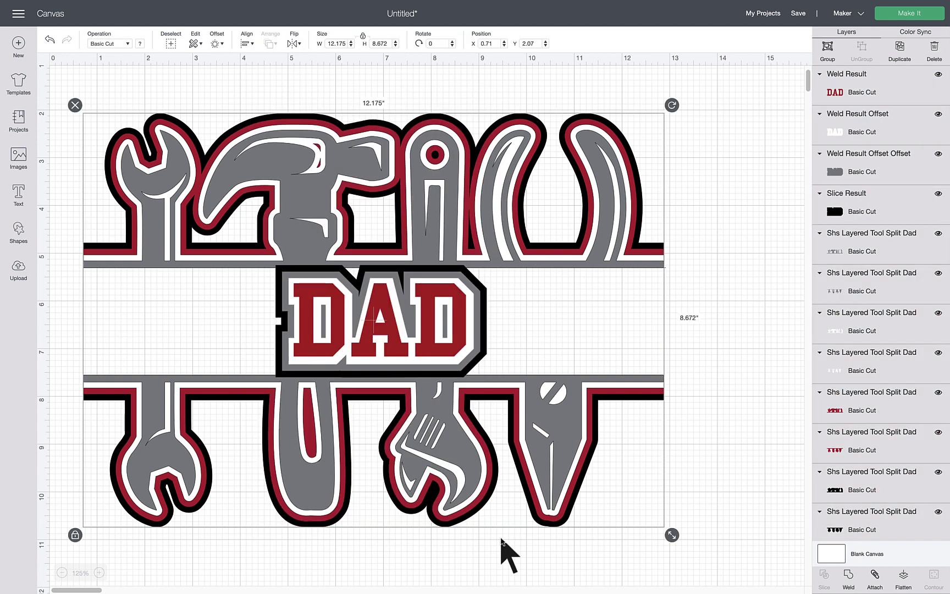
left_click(245, 43)
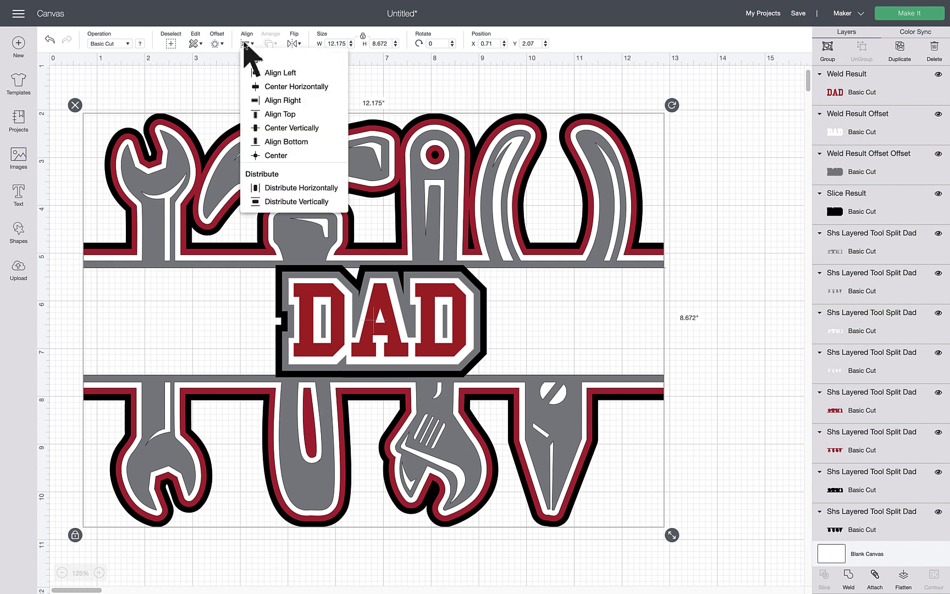
left_click(274, 86)
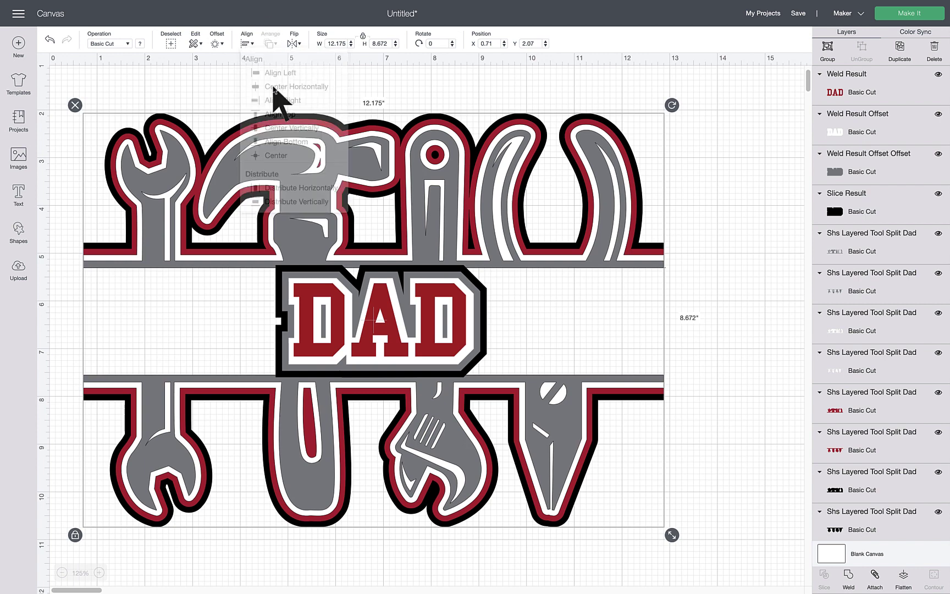
left_click(730, 231)
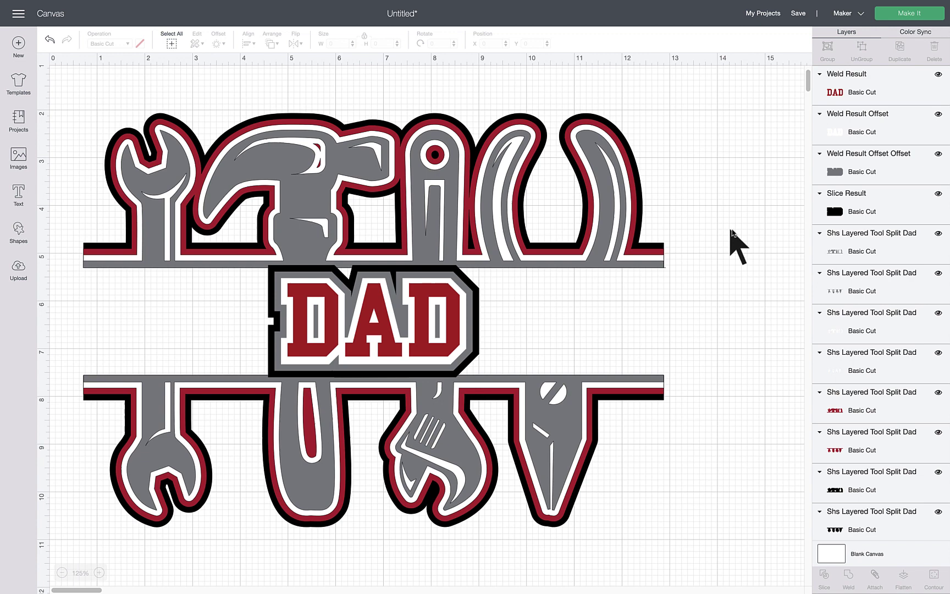
- Weld the DAD black base and the upper and lower tools' black bases into one shape
left_click(864, 204)
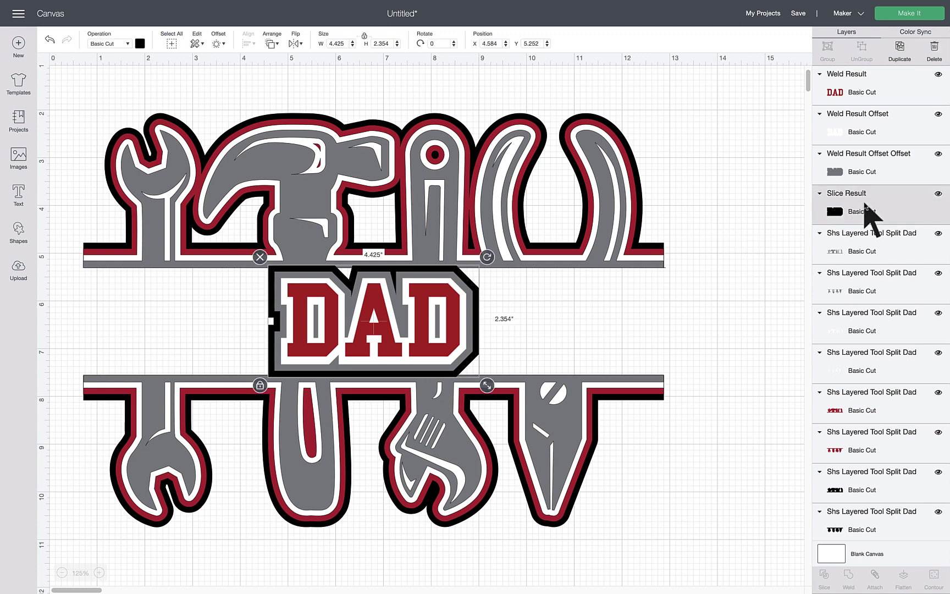
left_click(869, 478, "shift")
left_click(864, 532, "shift")
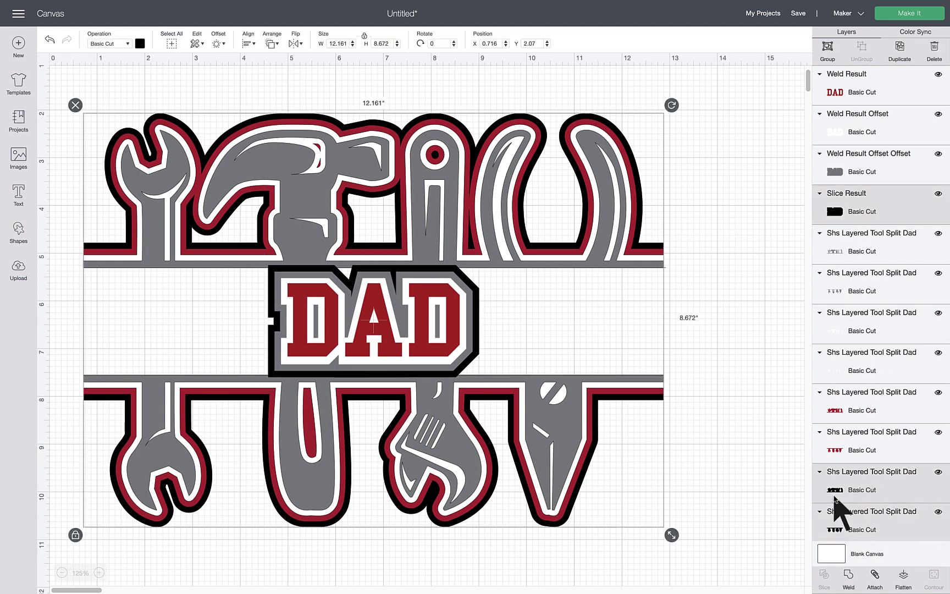
left_click(848, 575)
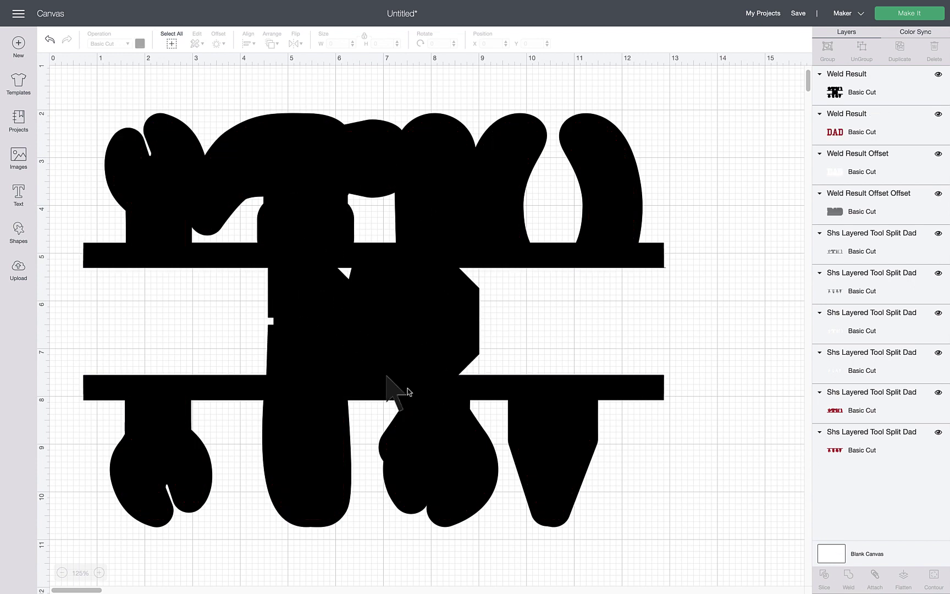
- Send the welded black shape to the back, behind everything
left_click(889, 96)
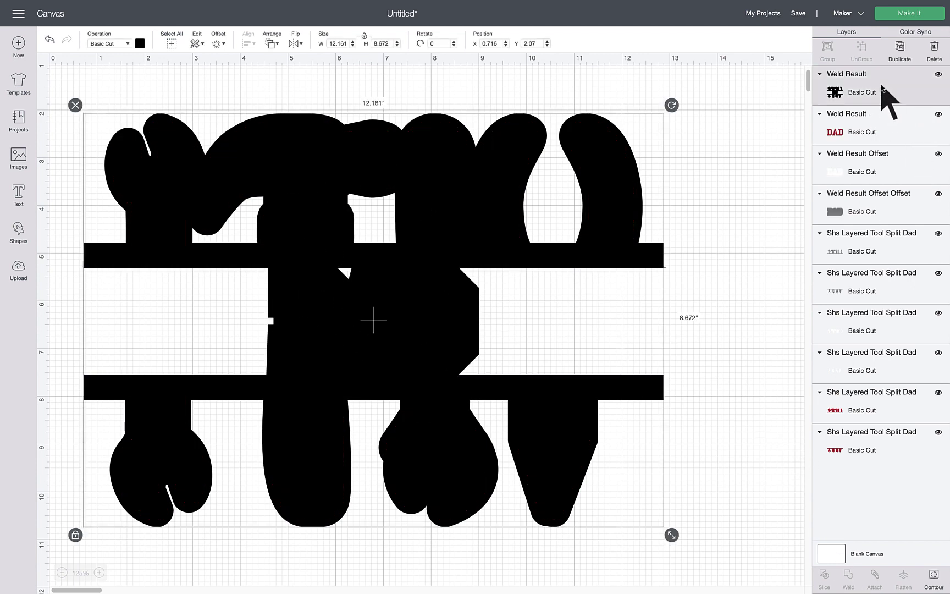
left_click_drag(889, 96, 885, 209)
right_click(896, 94)
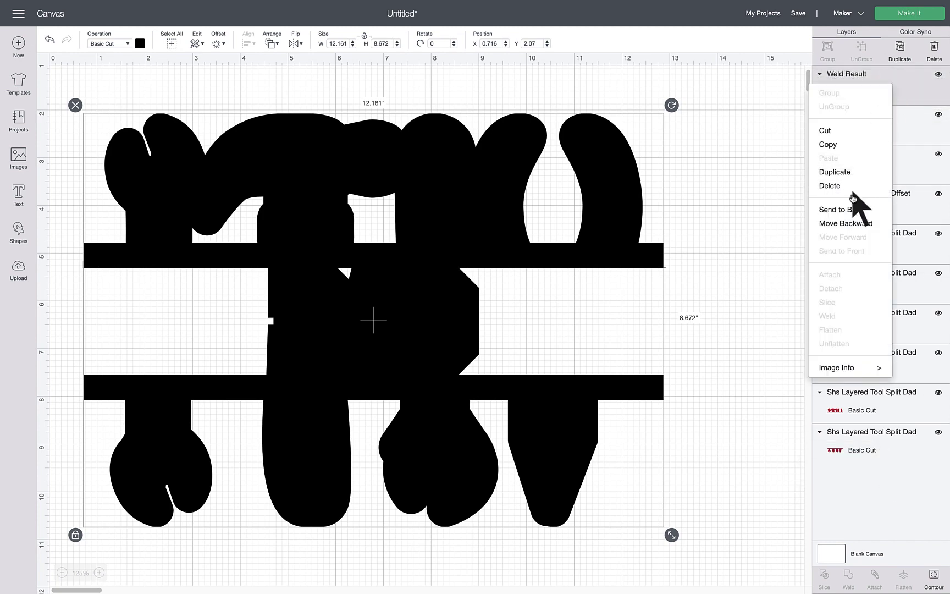
left_click(852, 212)
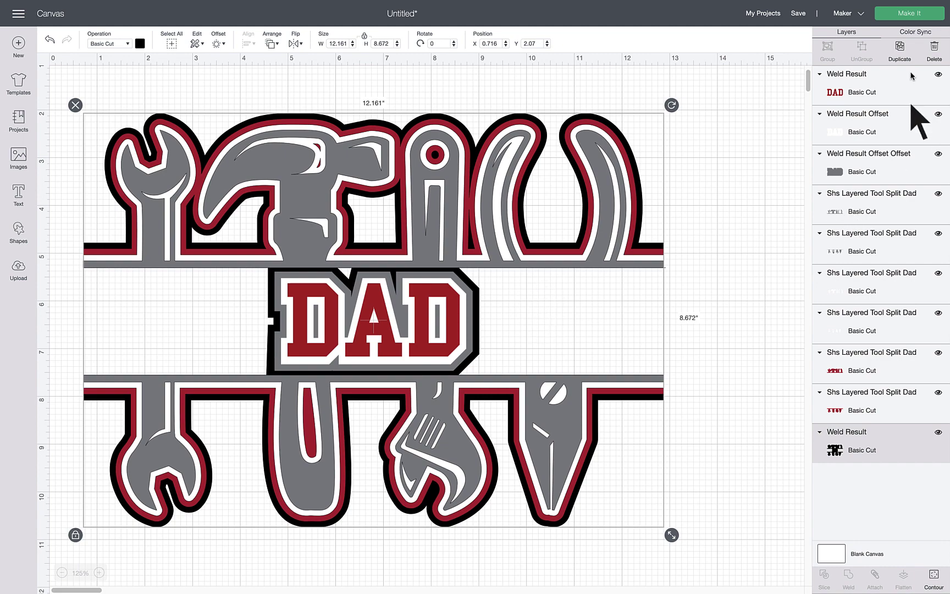
left_click(904, 13)
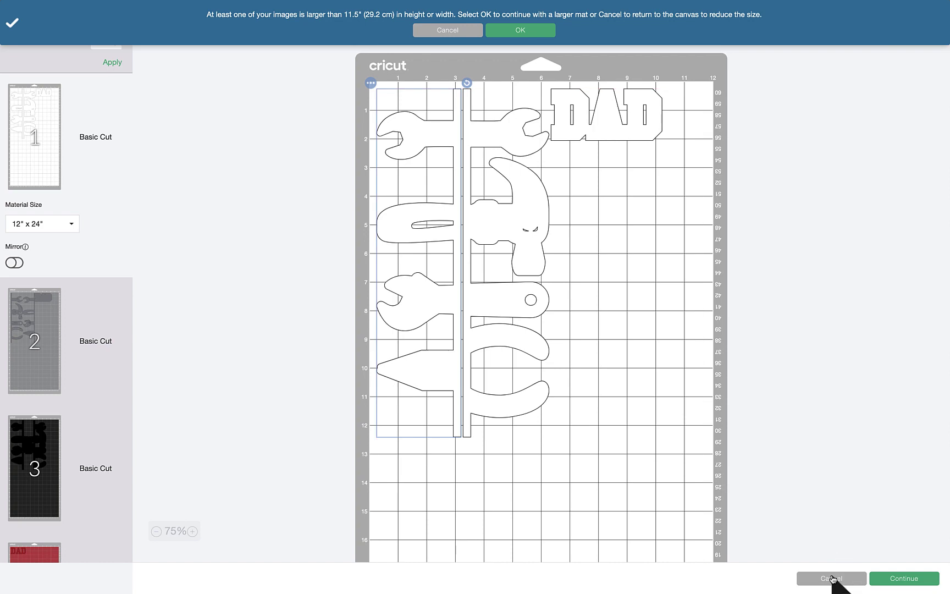
left_click(835, 580)
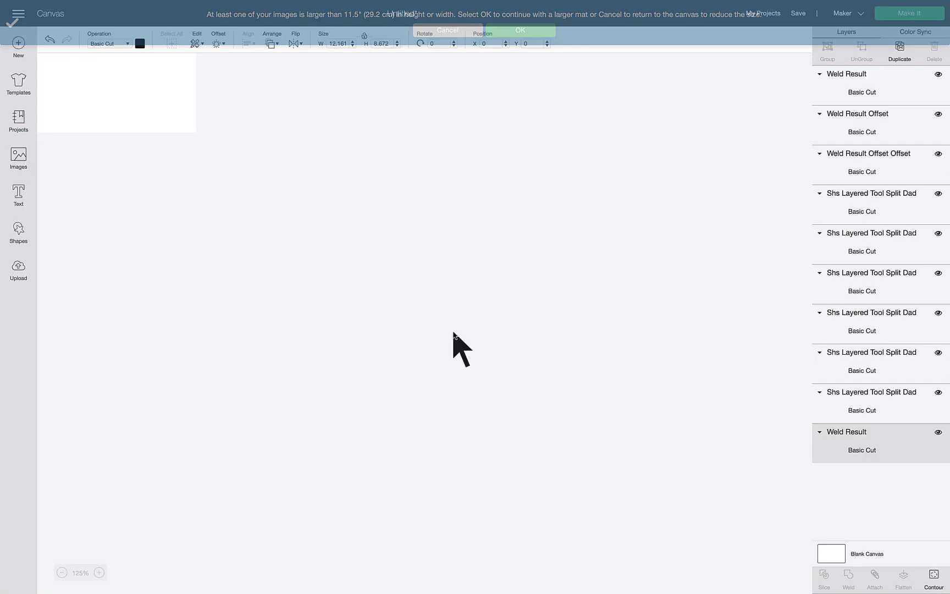
left_click_drag(671, 535, 478, 399)
key("ctrl+z")
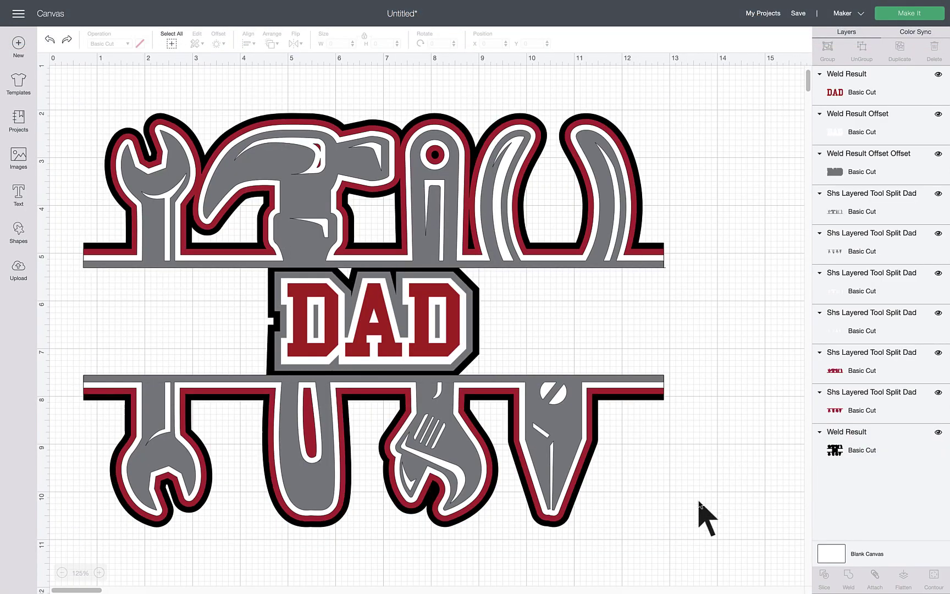
key("ctrl+a")
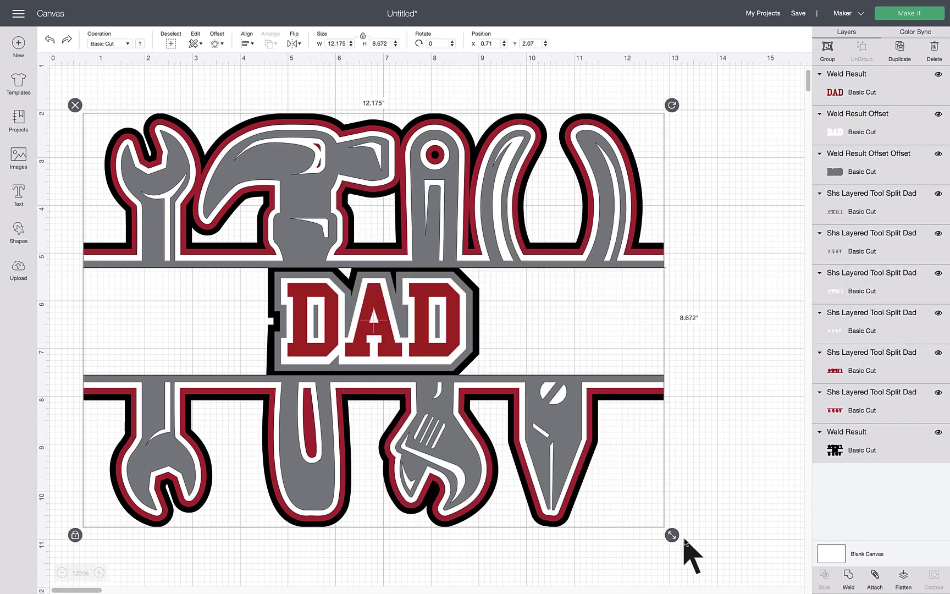
- Shrink the design to 7.466 × 5.318 in and preview it on the cut mats, viewing the black base mat
left_click_drag(672, 535, 447, 376)
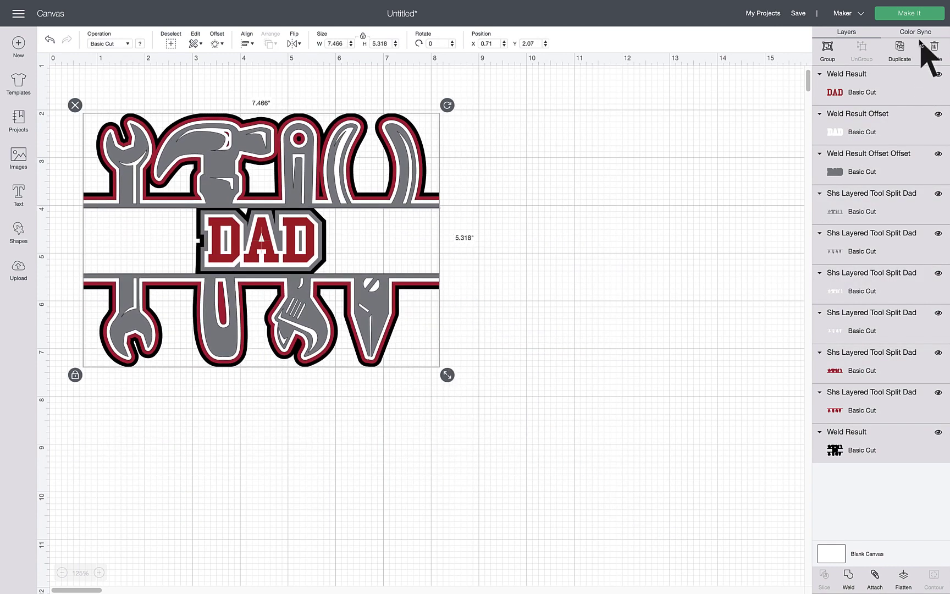
left_click(904, 14)
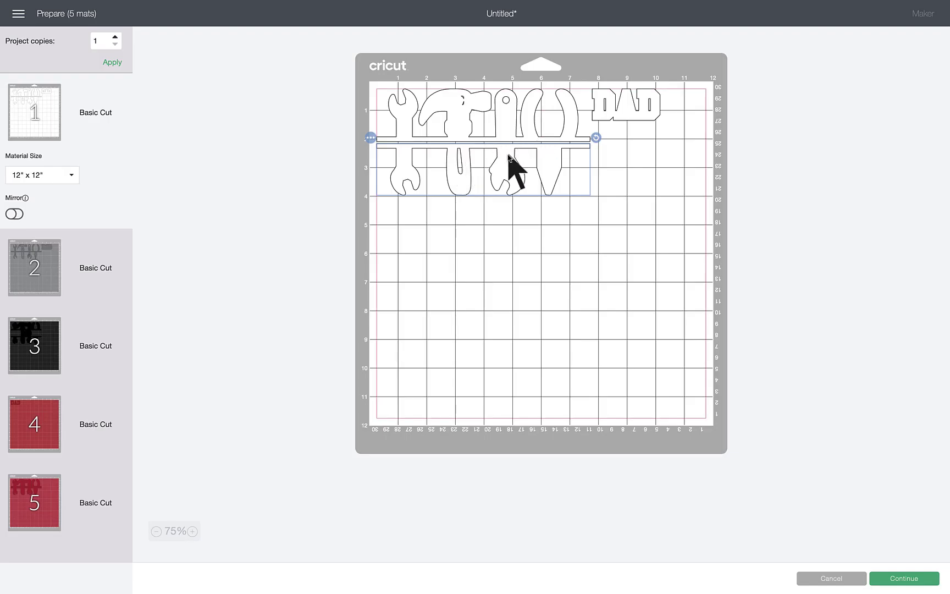
left_click_drag(502, 160, 499, 214)
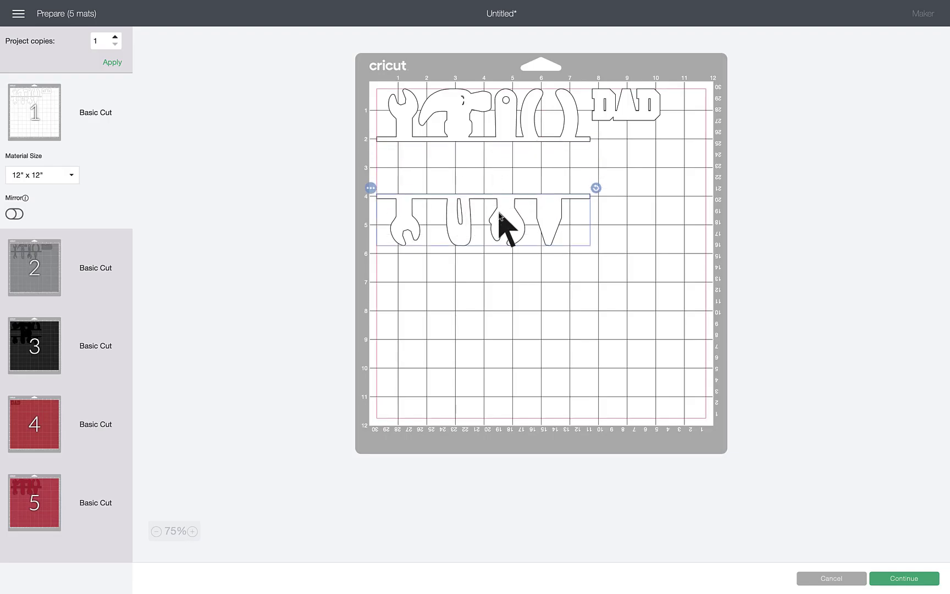
left_click(35, 346)
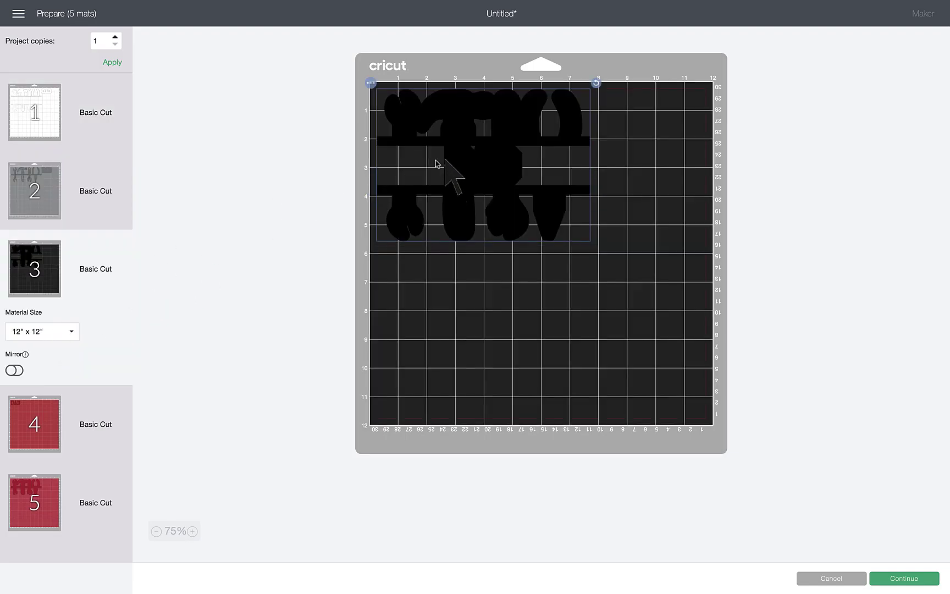